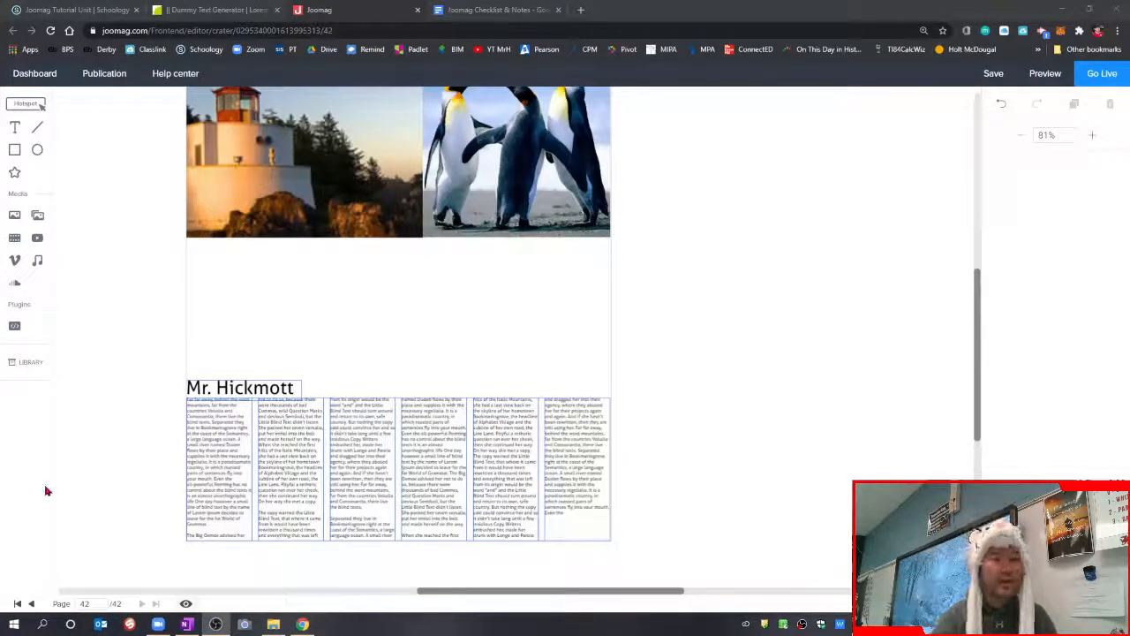
pyautogui.moveTo(490, 592); pyautogui.dragTo(453, 595)
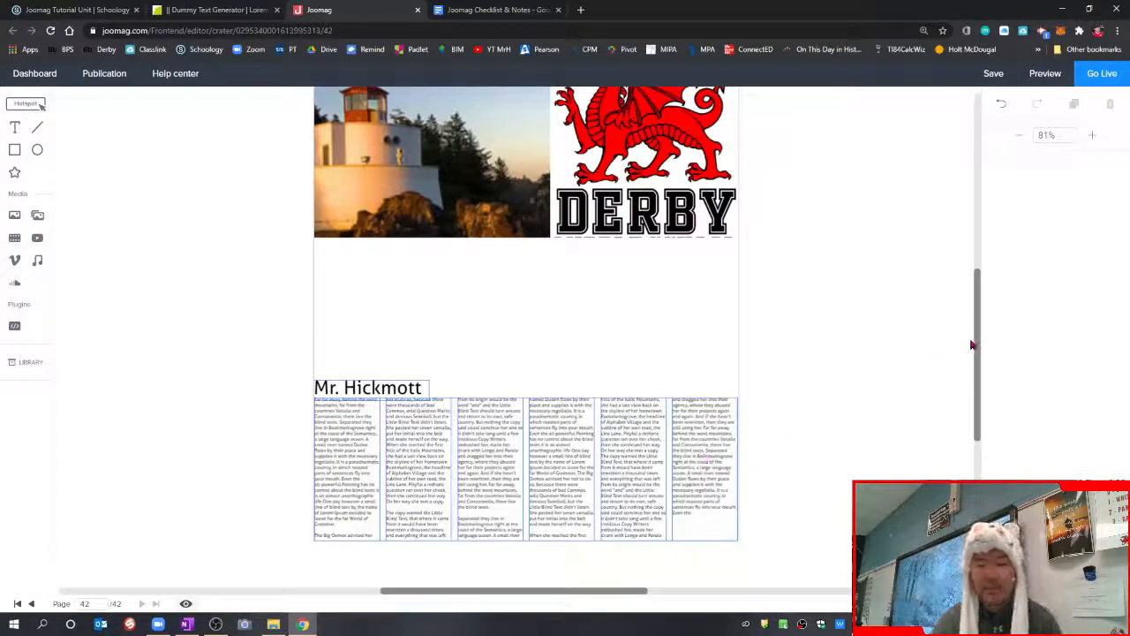
pyautogui.moveTo(976, 353); pyautogui.dragTo(980, 342)
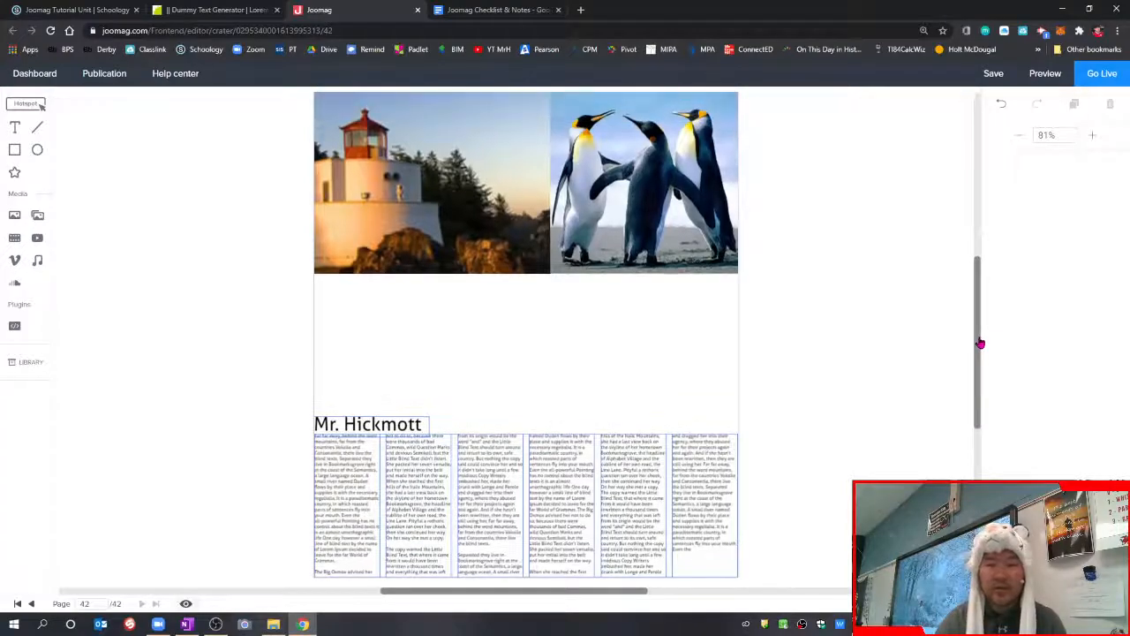
pyautogui.hscroll(1, 852, 349)
pyautogui.scroll(-1, 852, 350)
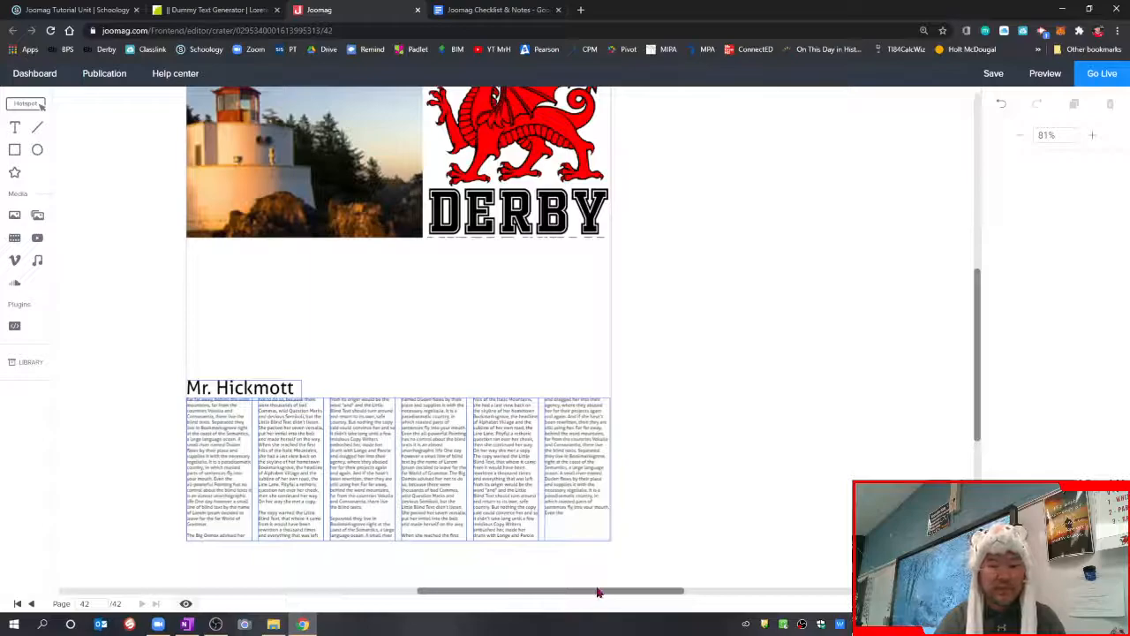
pyautogui.moveTo(597, 591); pyautogui.dragTo(557, 595)
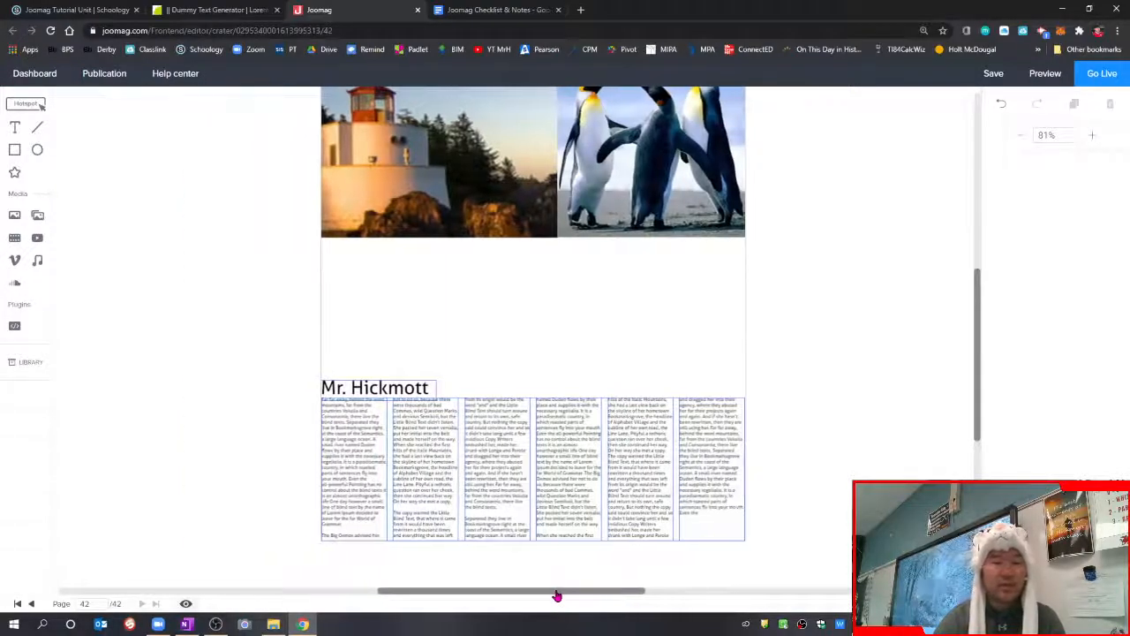
pyautogui.scroll(2, 790, 374)
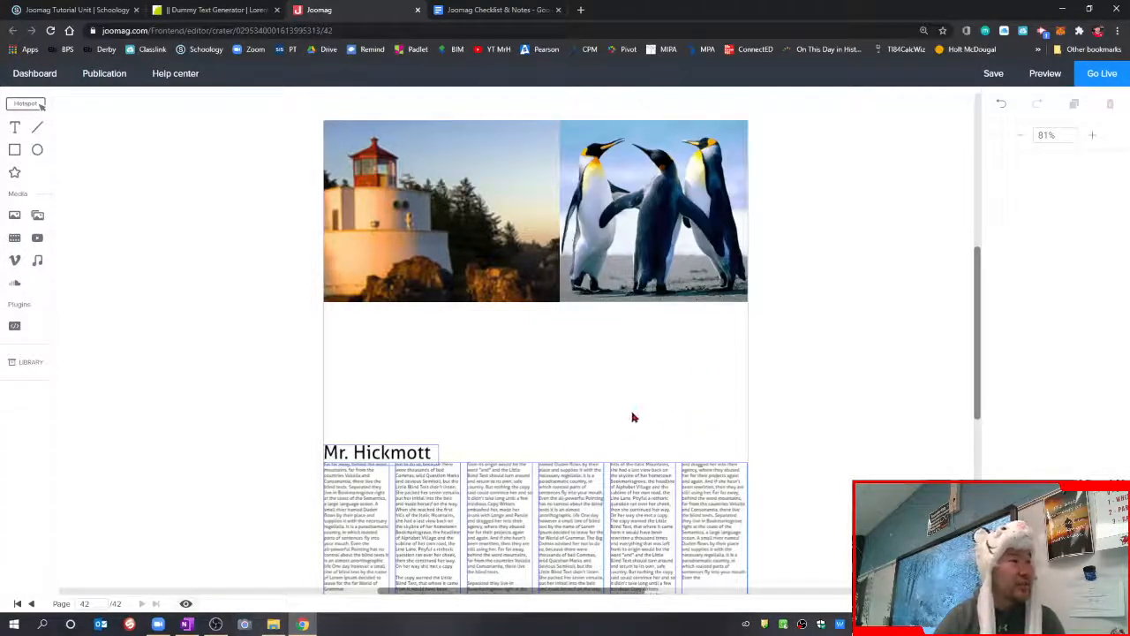
pyautogui.click(667, 248)
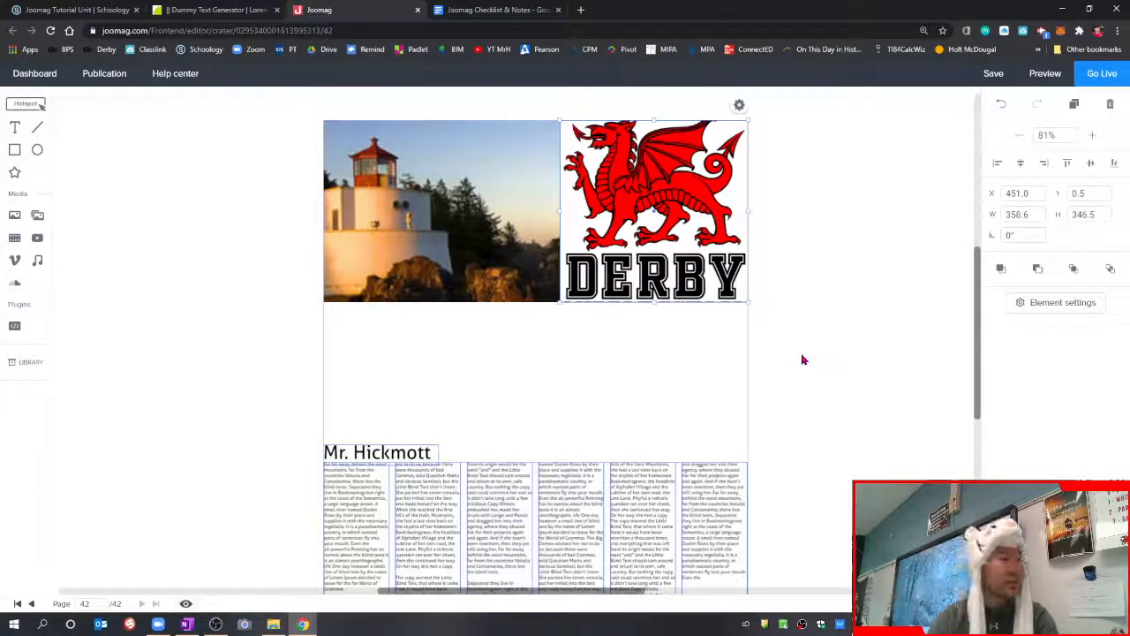
pyautogui.click(468, 370)
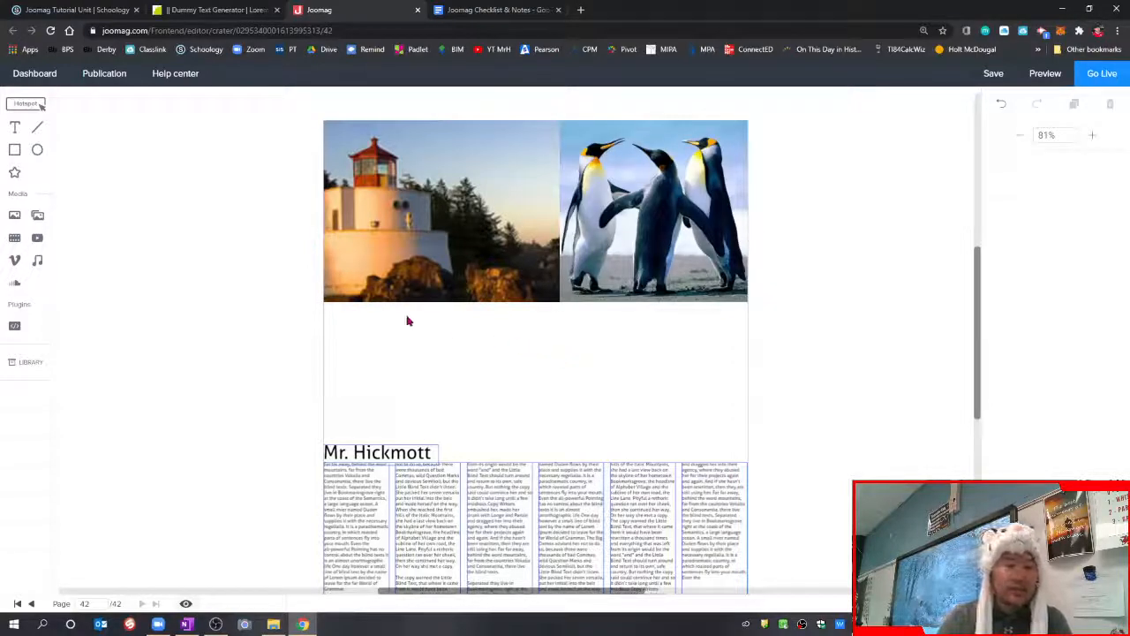
# Add Falling Leaves.mp4 from the library to the page as a video with Autoplay and Show controls enabled.
pyautogui.click(15, 240)
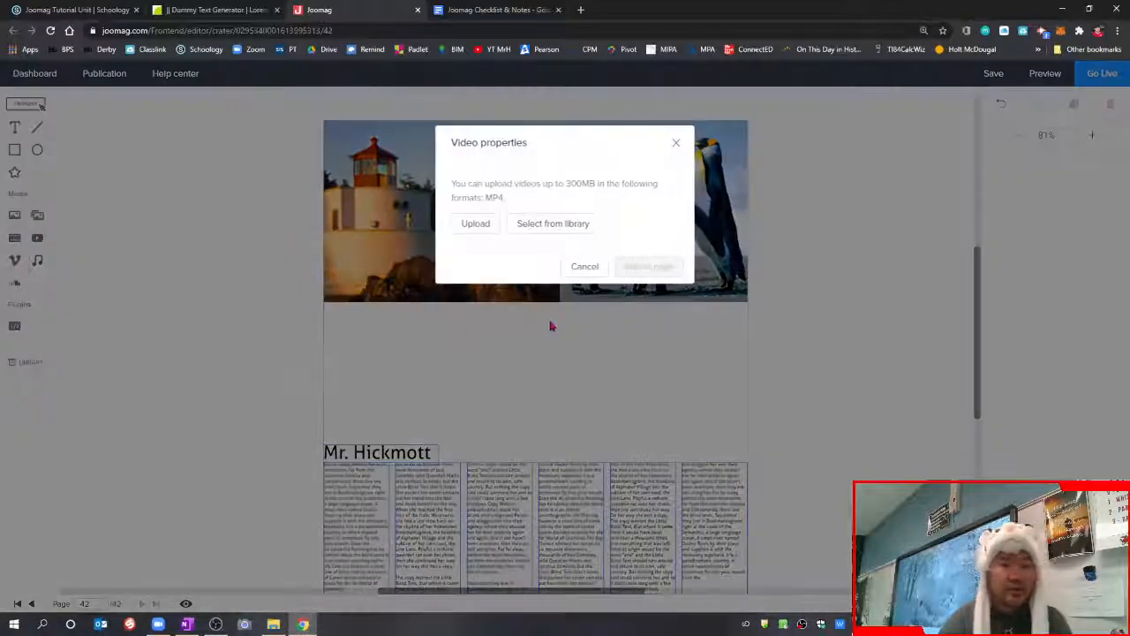
pyautogui.click(553, 224)
pyautogui.click(333, 269)
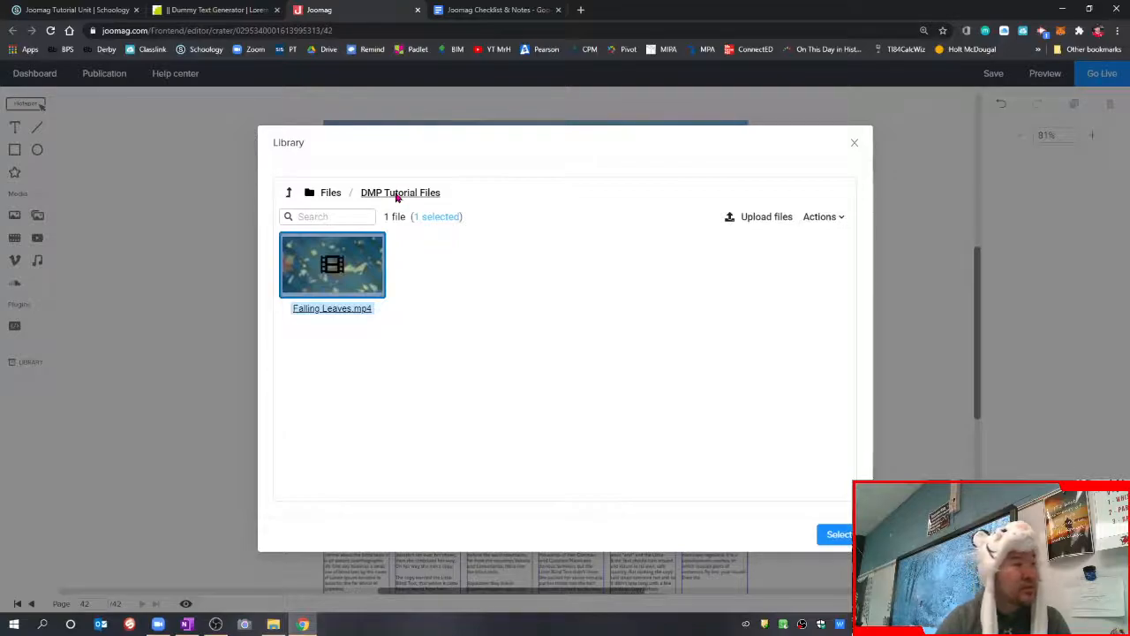
pyautogui.click(837, 535)
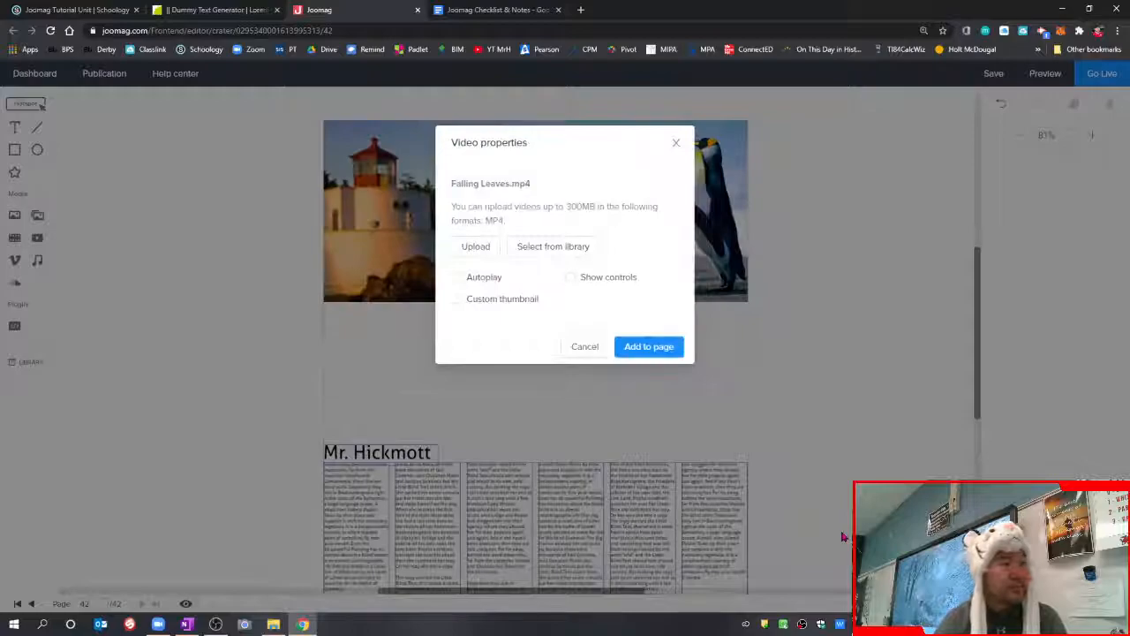
pyautogui.click(456, 277)
pyautogui.click(575, 277)
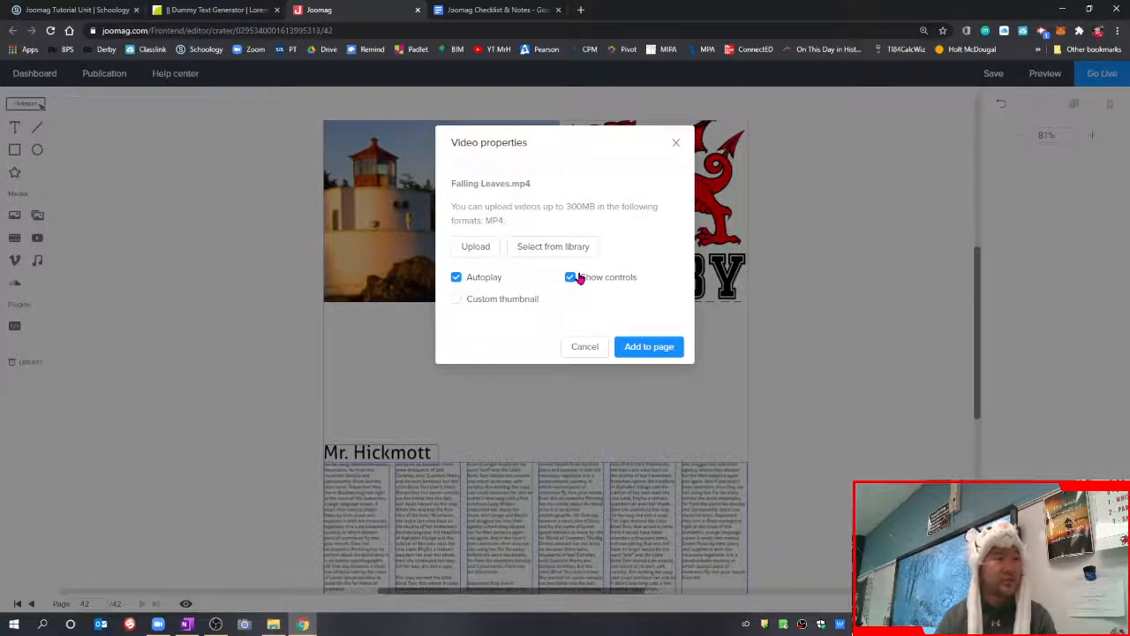
pyautogui.click(650, 350)
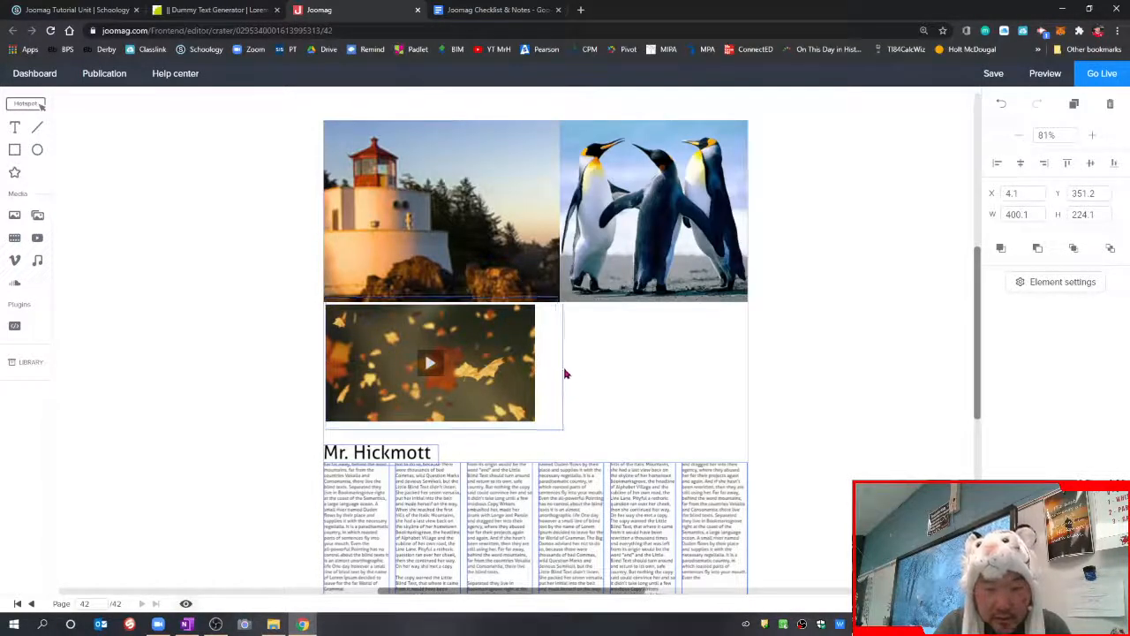
# Enlarge the video to about 447 by 251 and place it directly below the lighthouse image along the page's left edge.
pyautogui.moveTo(562, 364); pyautogui.dragTo(561, 363)
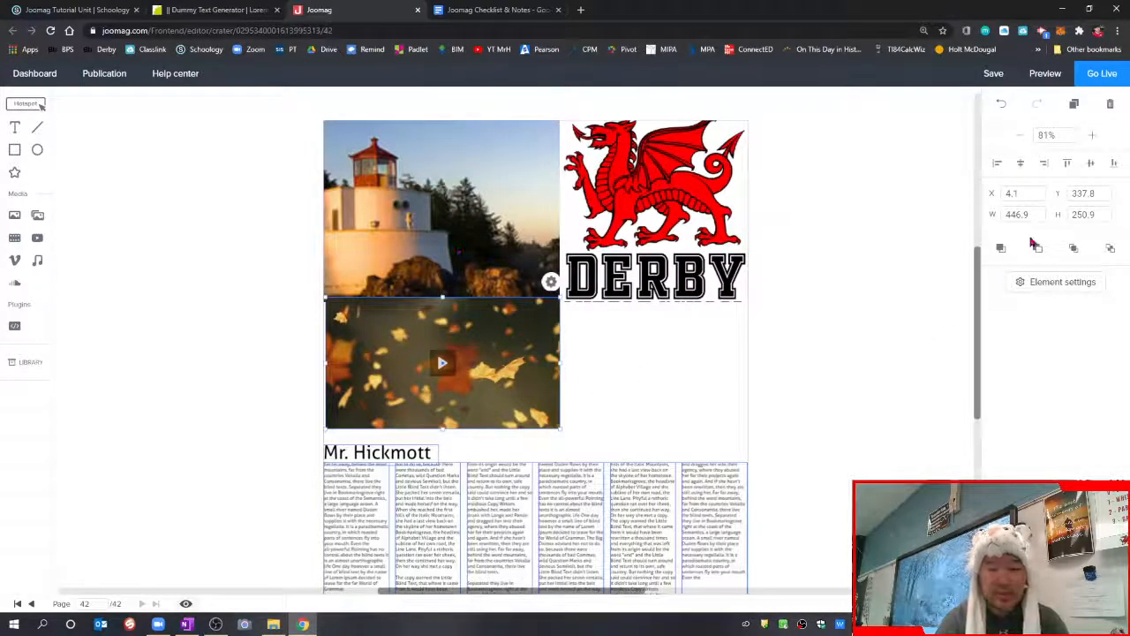
pyautogui.click(998, 167)
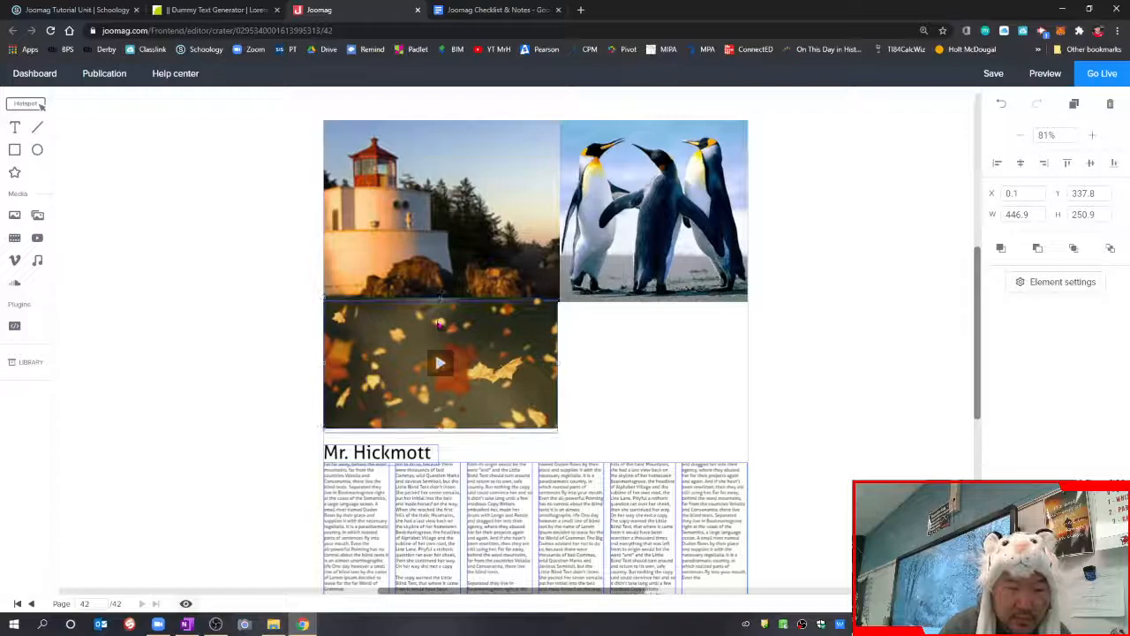
pyautogui.moveTo(440, 328); pyautogui.dragTo(443, 327)
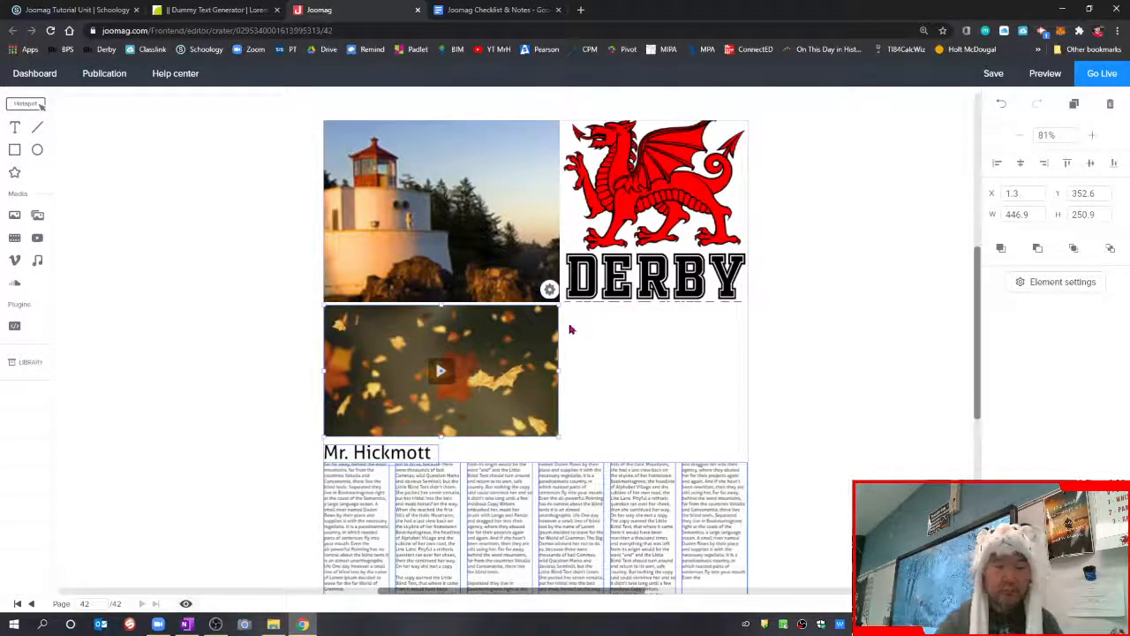
# Fine-tune the video's vertical position to Y 352.6 and align it to the page's left edge.
pyautogui.press('Down')
pyautogui.press('Down')
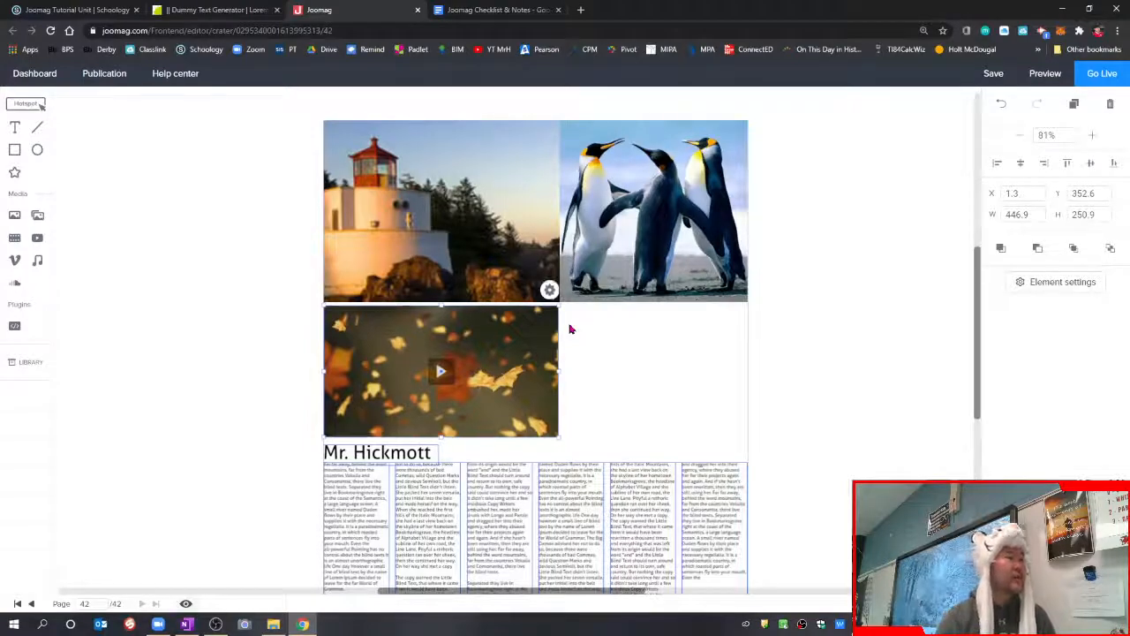
pyautogui.press('Up')
pyautogui.press('Up')
pyautogui.press('Up')
pyautogui.press('Up')
pyautogui.press('Up')
pyautogui.press('Up')
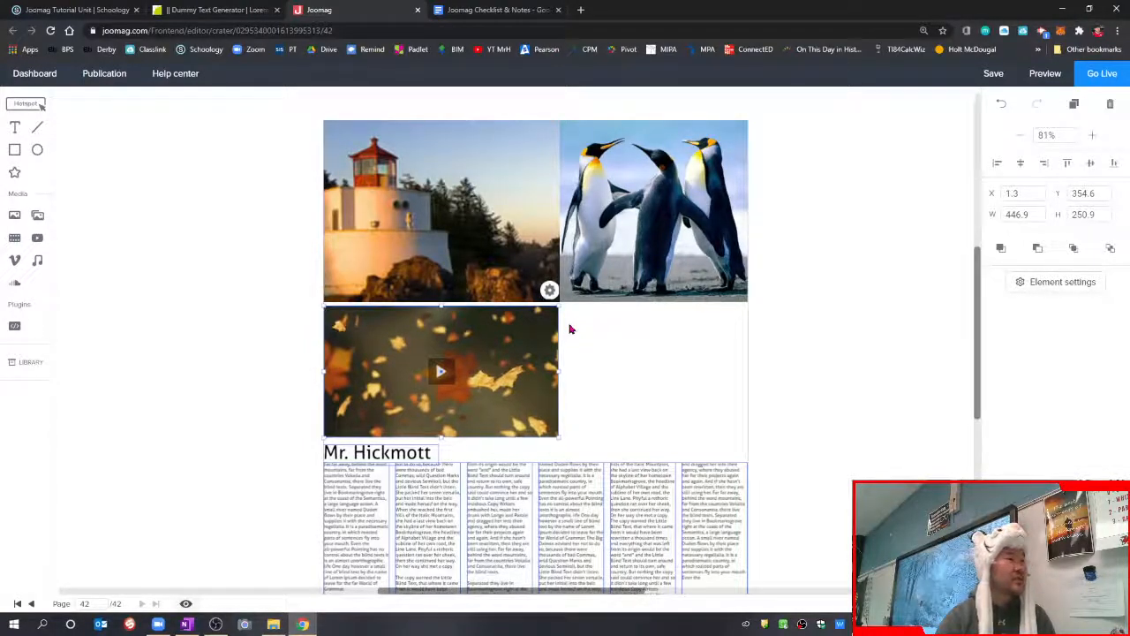
pyautogui.press('Down')
pyautogui.press('Down')
pyautogui.press('Down')
pyautogui.press('Down')
pyautogui.press('Down')
pyautogui.press('Down')
pyautogui.press('Down')
pyautogui.press('Down')
pyautogui.press('Down')
pyautogui.press('Down')
pyautogui.press('Down')
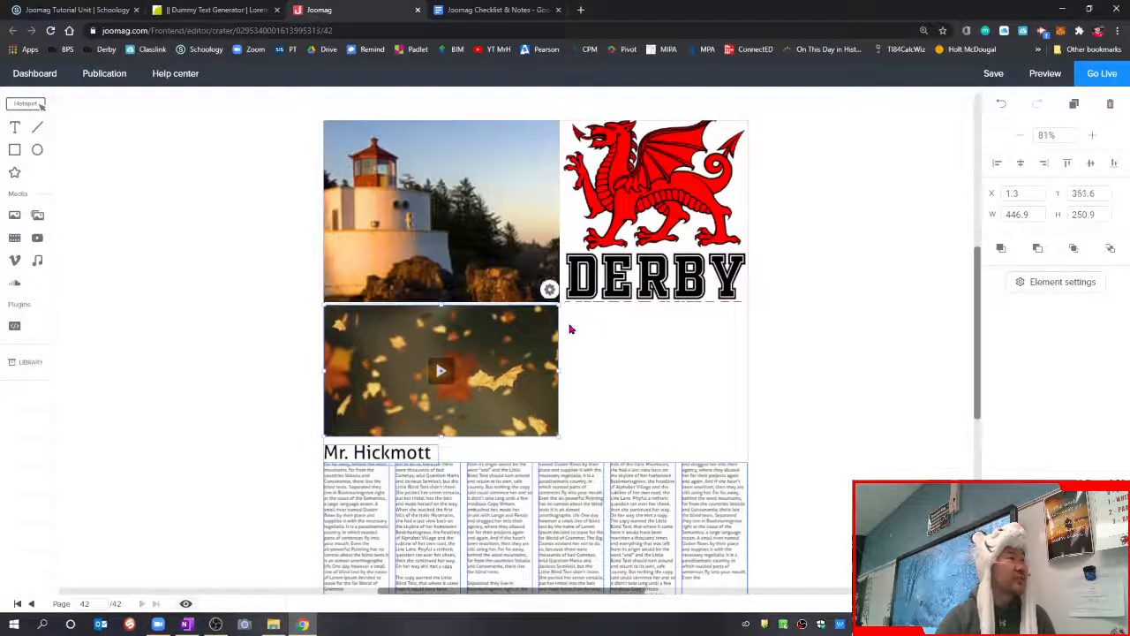
pyautogui.press('Up')
pyautogui.press('Up')
pyautogui.press('Up')
pyautogui.press('Up')
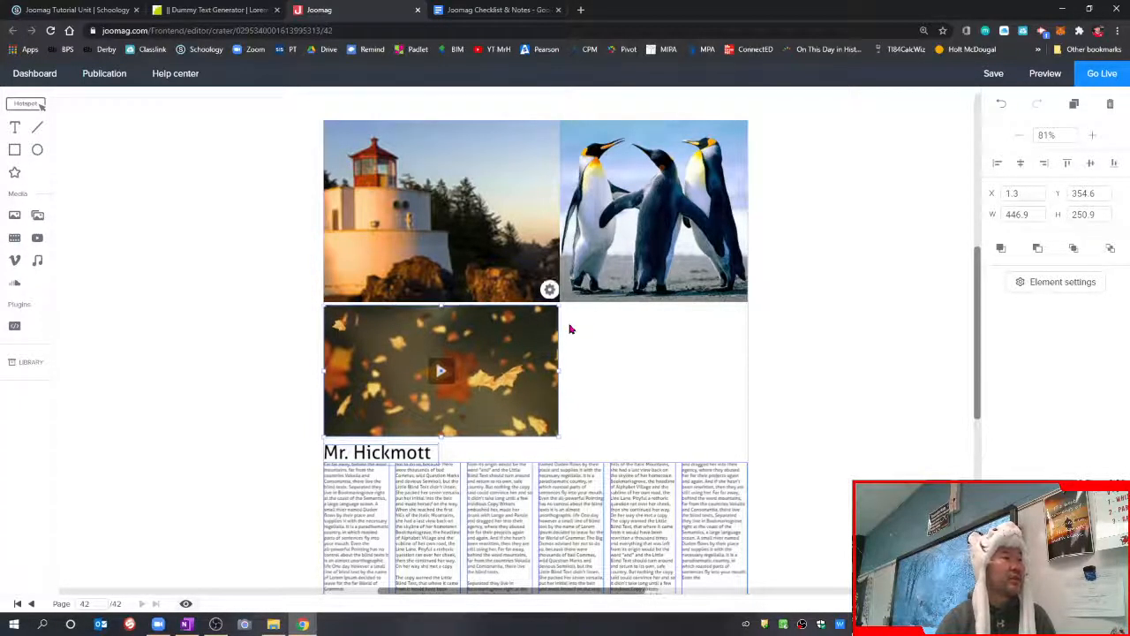
pyautogui.press('Up')
pyautogui.press('Up')
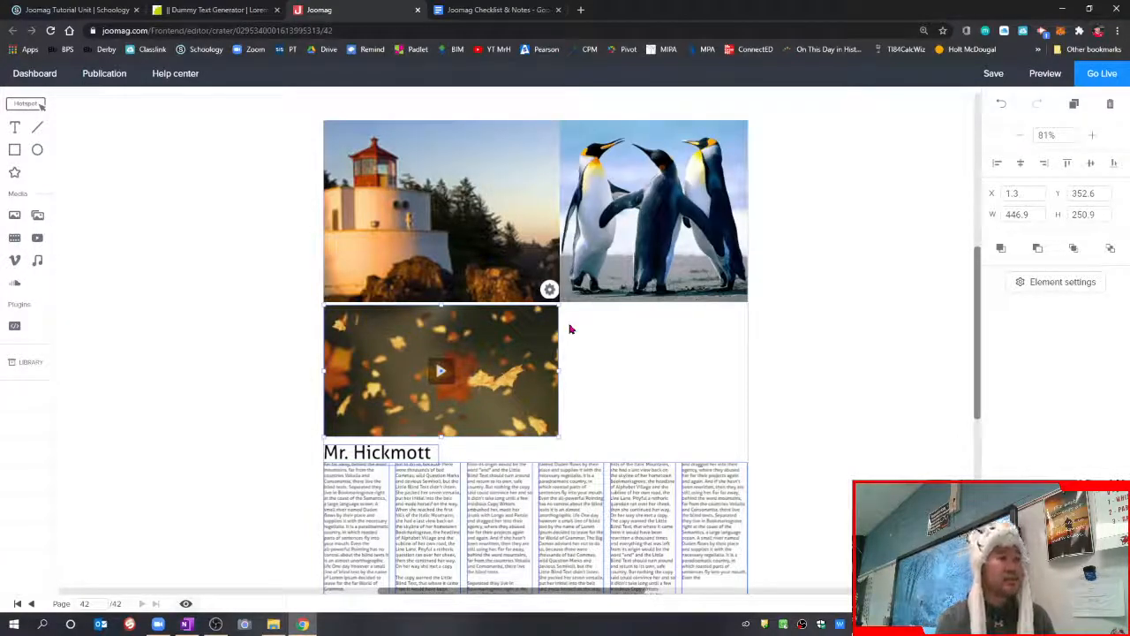
pyautogui.click(997, 163)
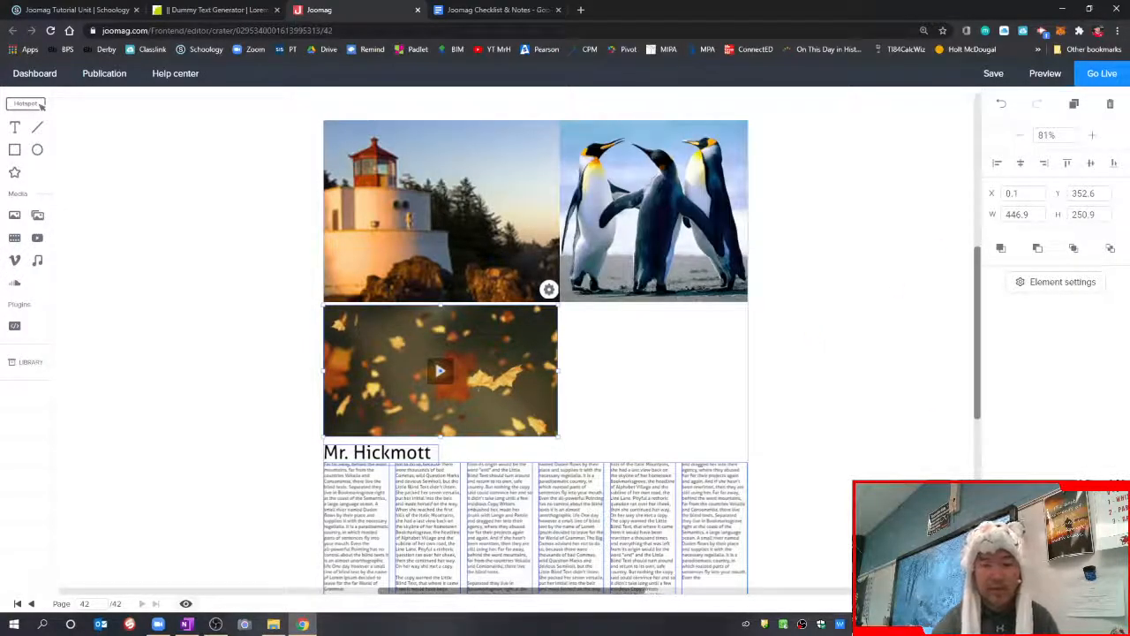
# Add a rectangle beside the video, below the slideshow, and resize it to about 205 by 249.
pyautogui.click(1092, 135)
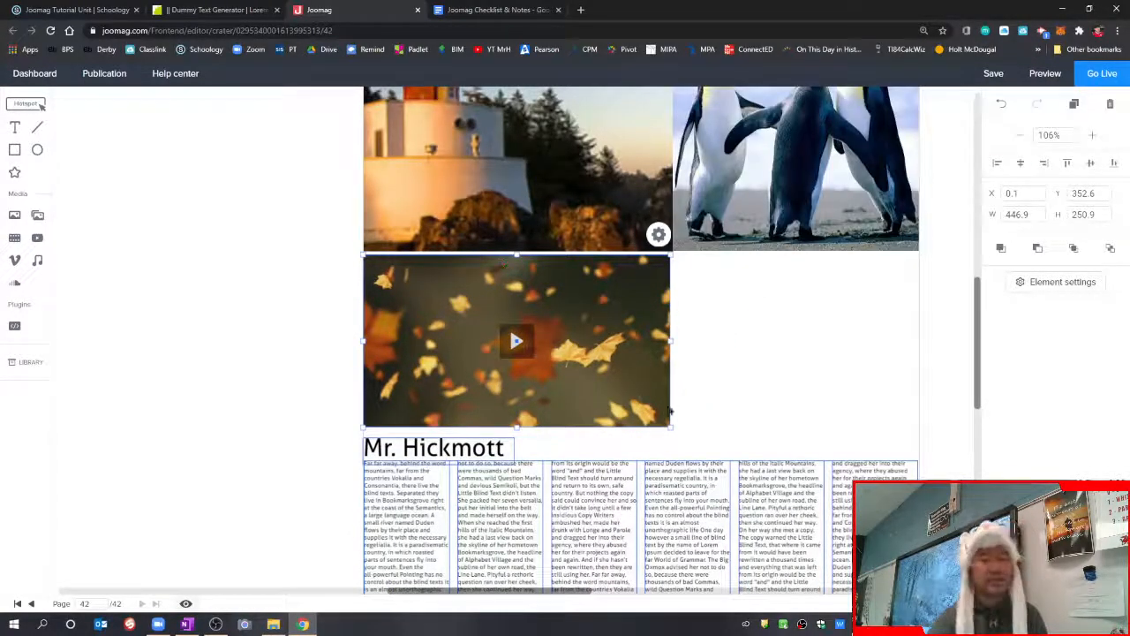
pyautogui.click(943, 341)
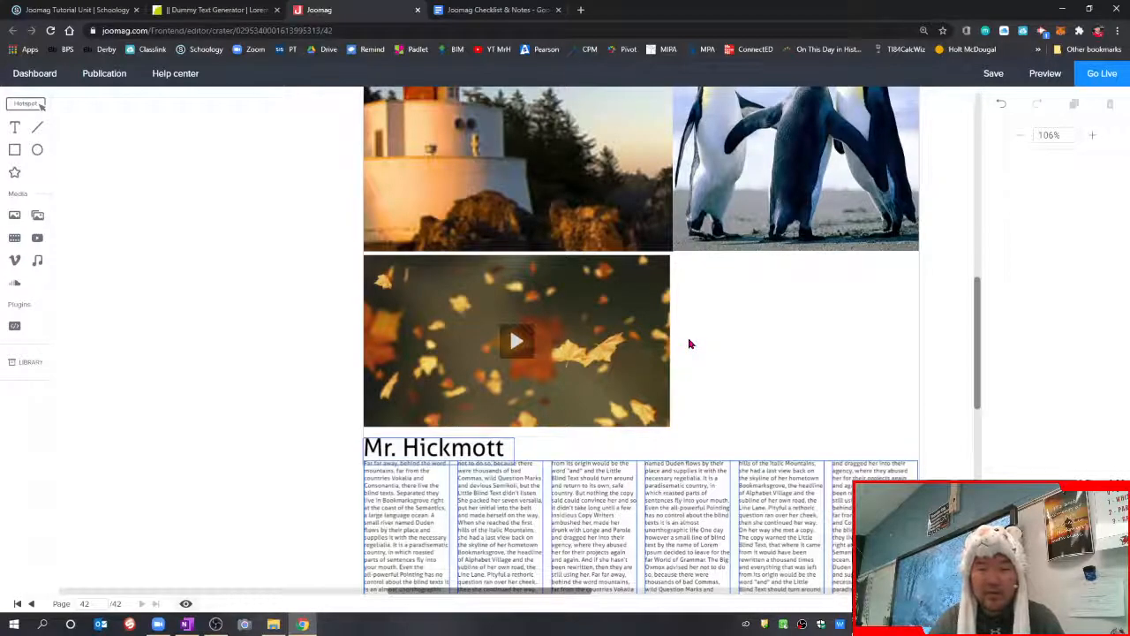
pyautogui.click(16, 154)
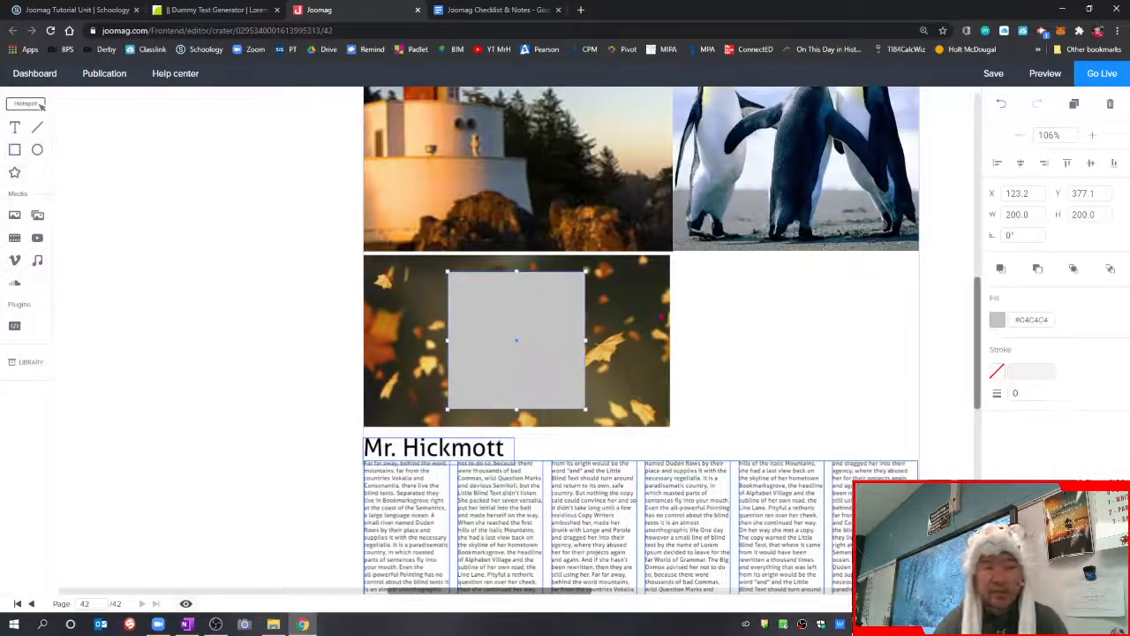
pyautogui.moveTo(520, 313); pyautogui.dragTo(747, 296)
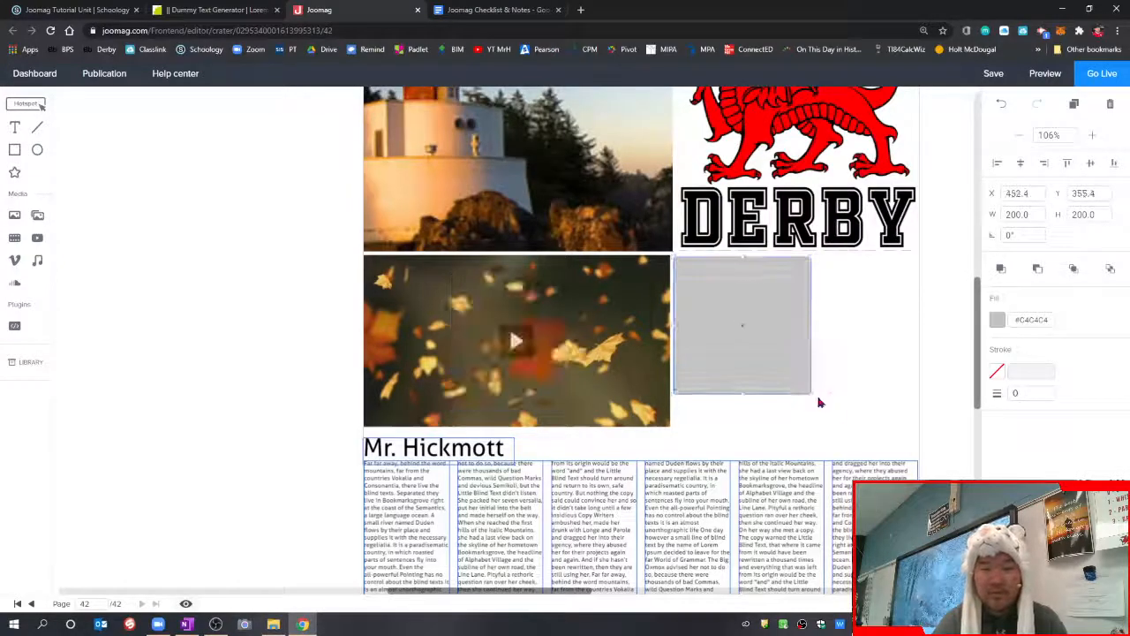
pyautogui.moveTo(814, 401); pyautogui.dragTo(816, 434)
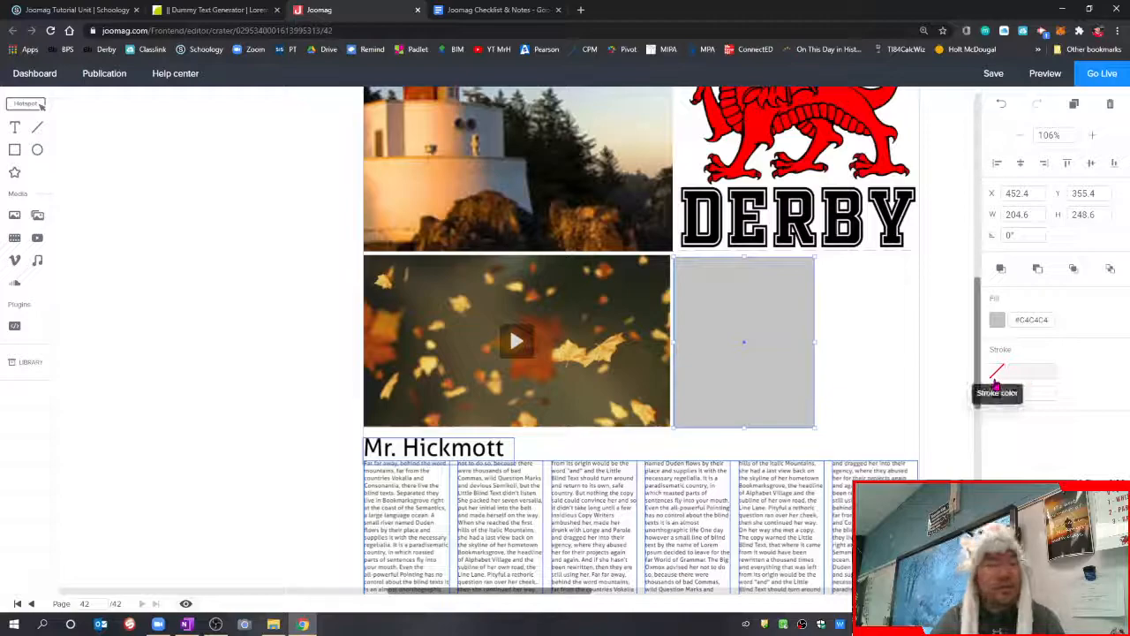
# Set the rectangle's fill to the crimson palette color #EA144D.
pyautogui.click(997, 321)
pyautogui.moveTo(905, 343); pyautogui.dragTo(985, 333)
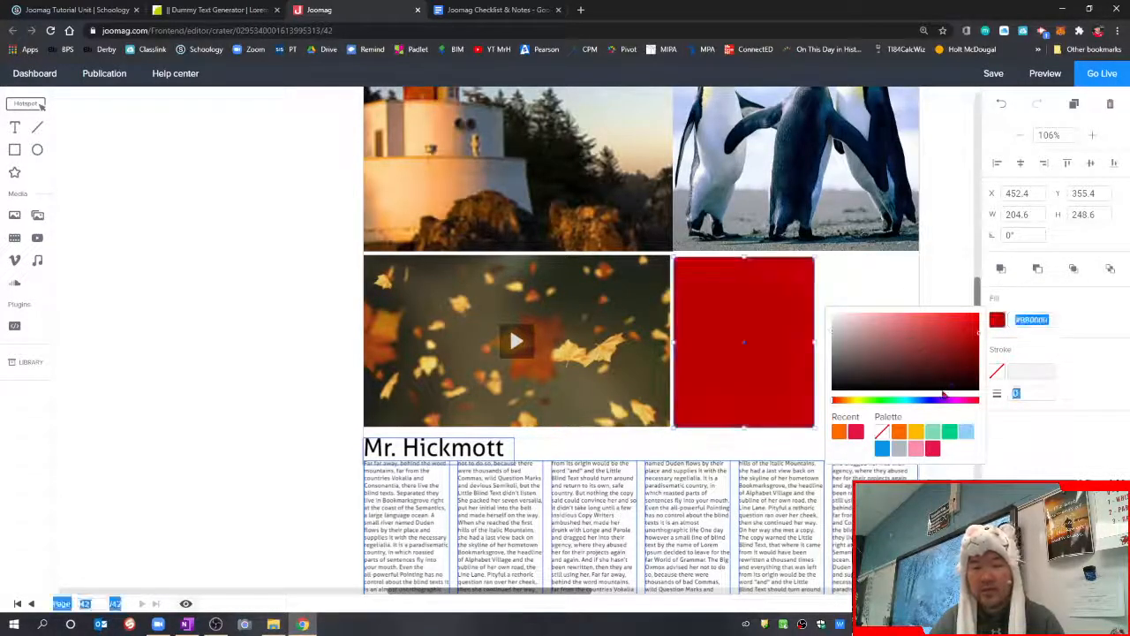
pyautogui.click(932, 449)
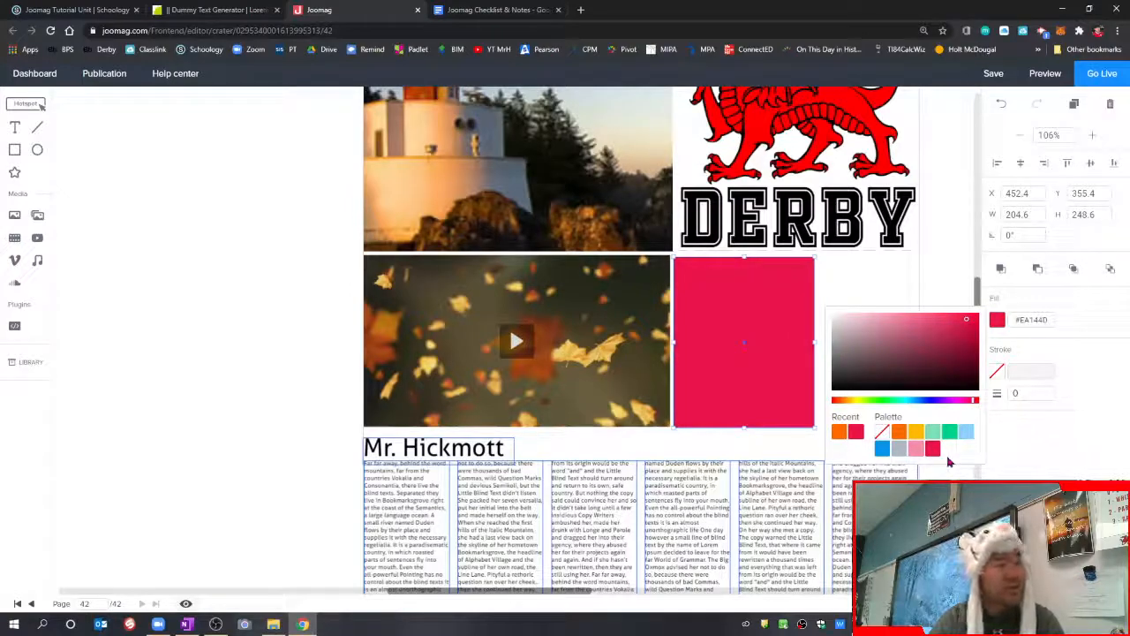
pyautogui.moveTo(927, 400); pyautogui.dragTo(953, 402)
pyautogui.click(933, 449)
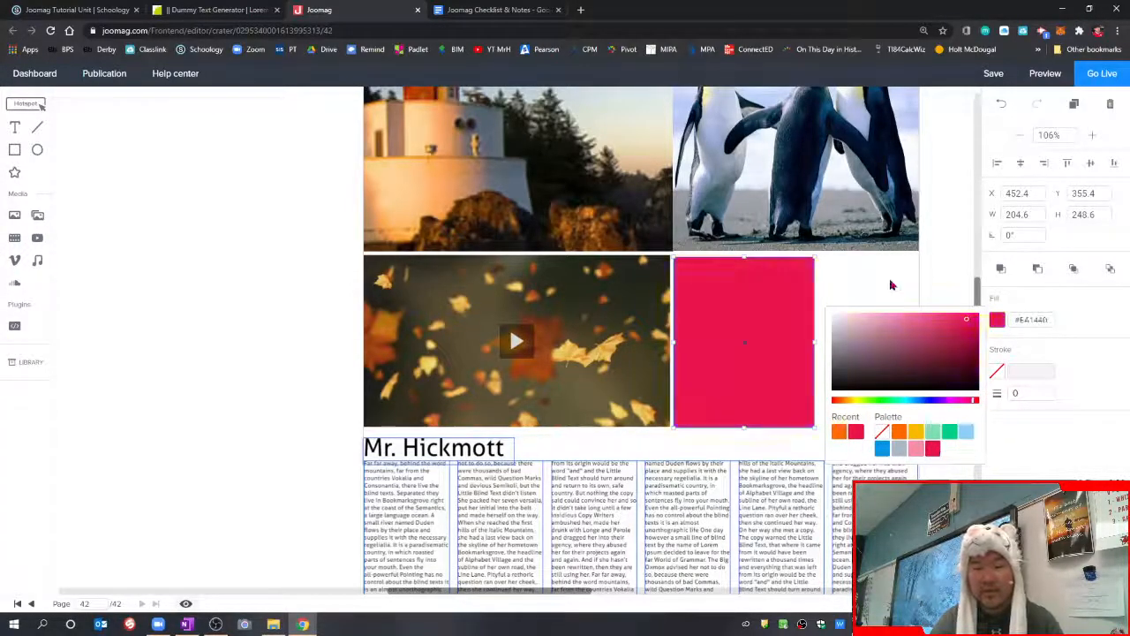
pyautogui.click(937, 372)
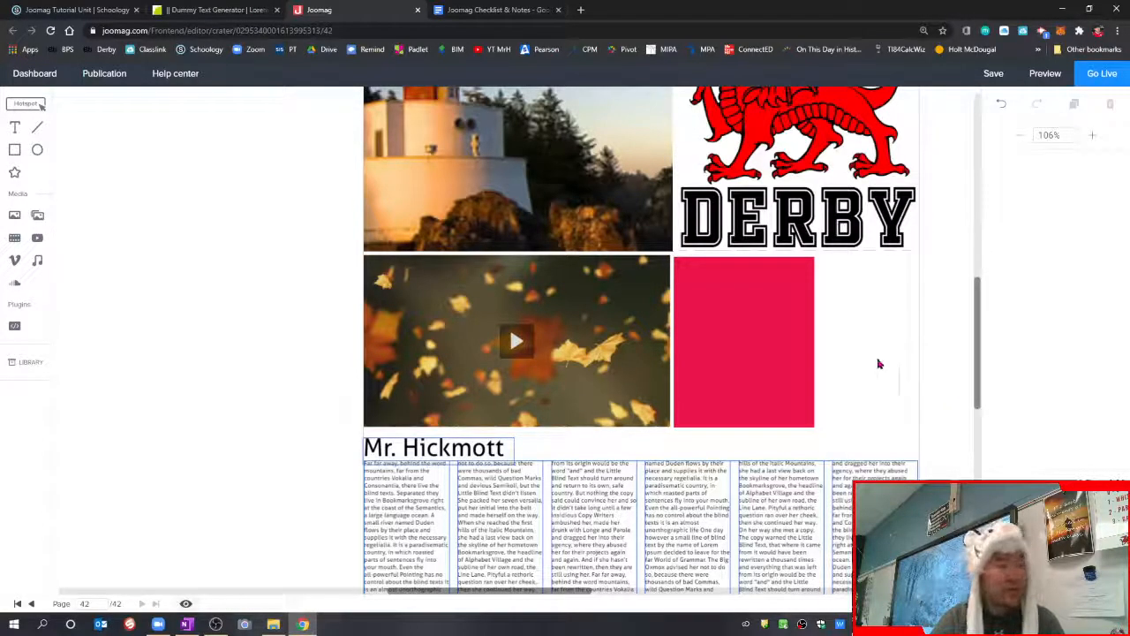
# Extend the rectangle's top edge to line up with the video, making it about 206 by 252 at Y 353.
pyautogui.click(1092, 135)
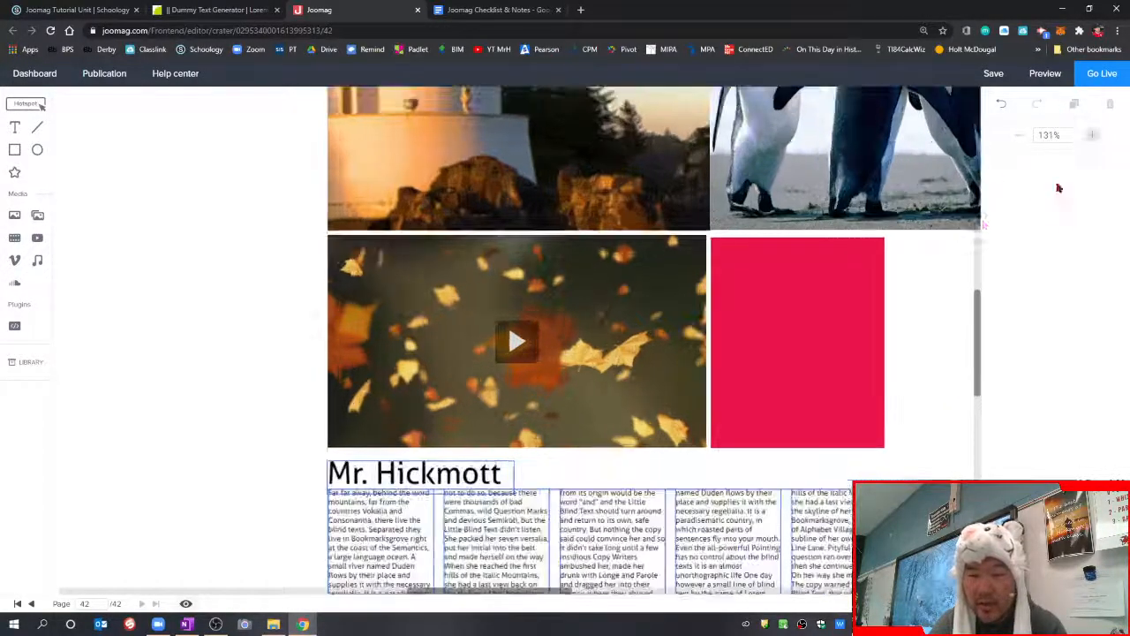
pyautogui.click(800, 244)
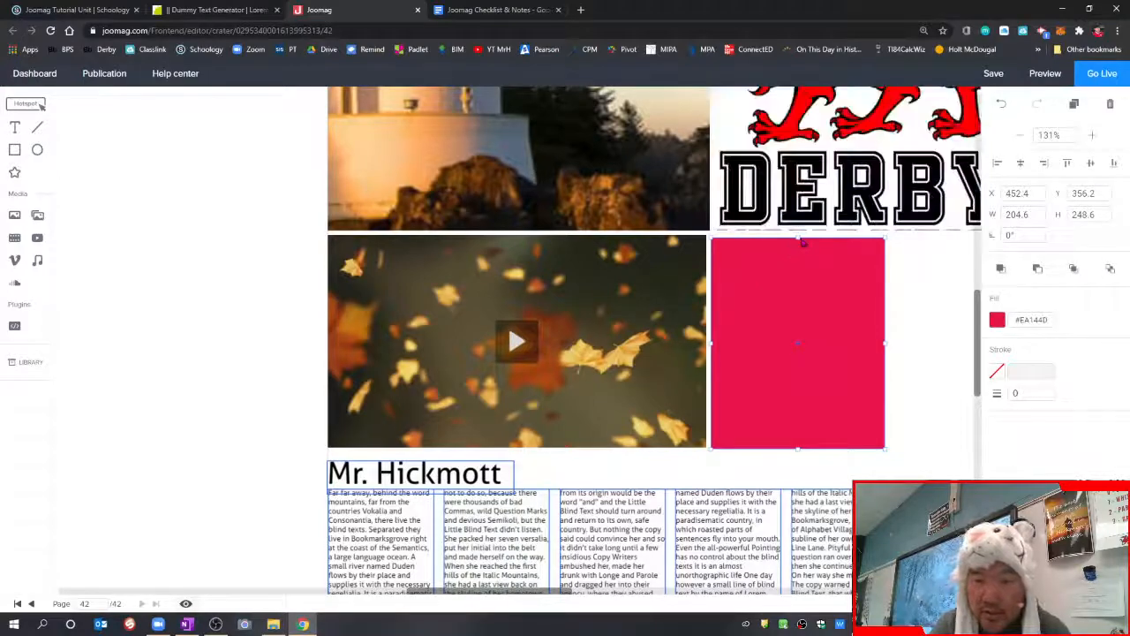
pyautogui.moveTo(801, 243); pyautogui.dragTo(801, 241)
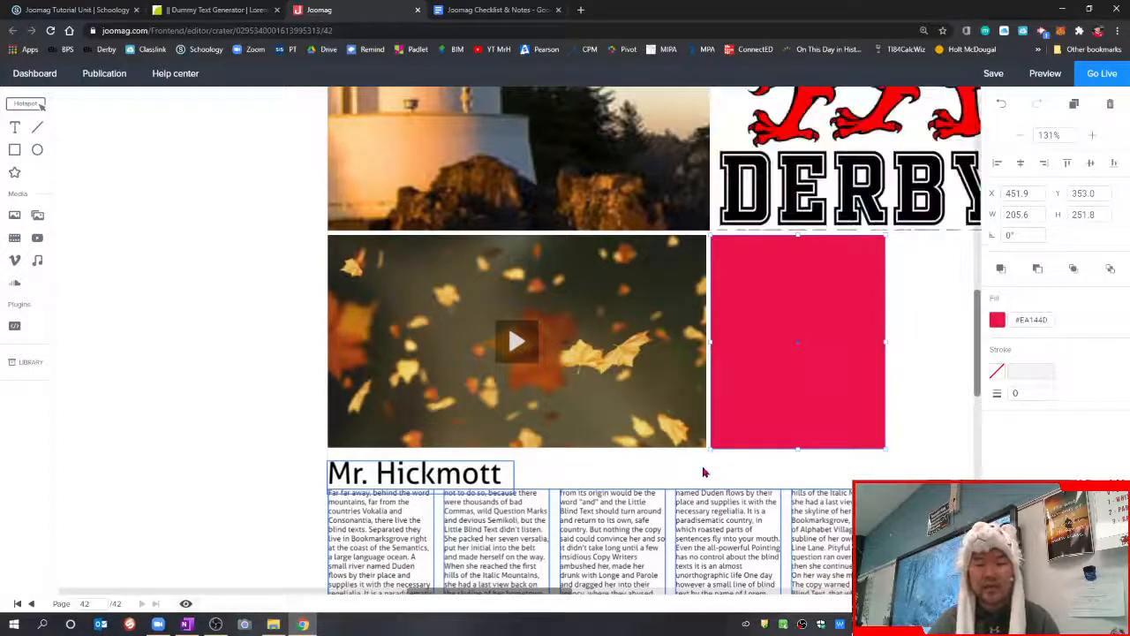
pyautogui.moveTo(546, 598); pyautogui.dragTo(578, 600)
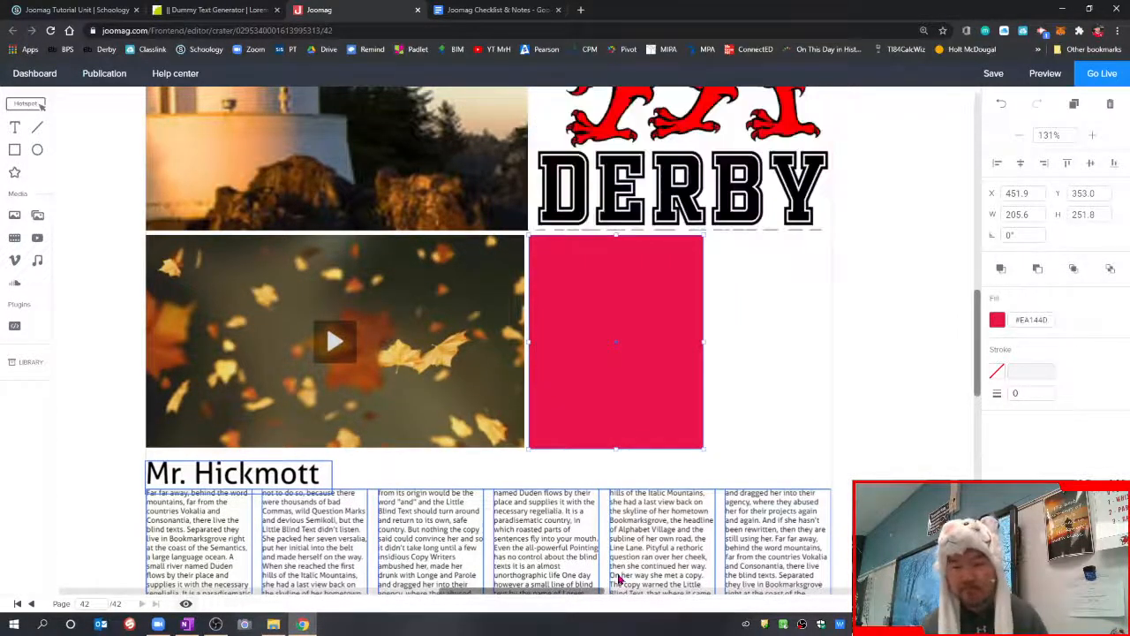
pyautogui.click(879, 448)
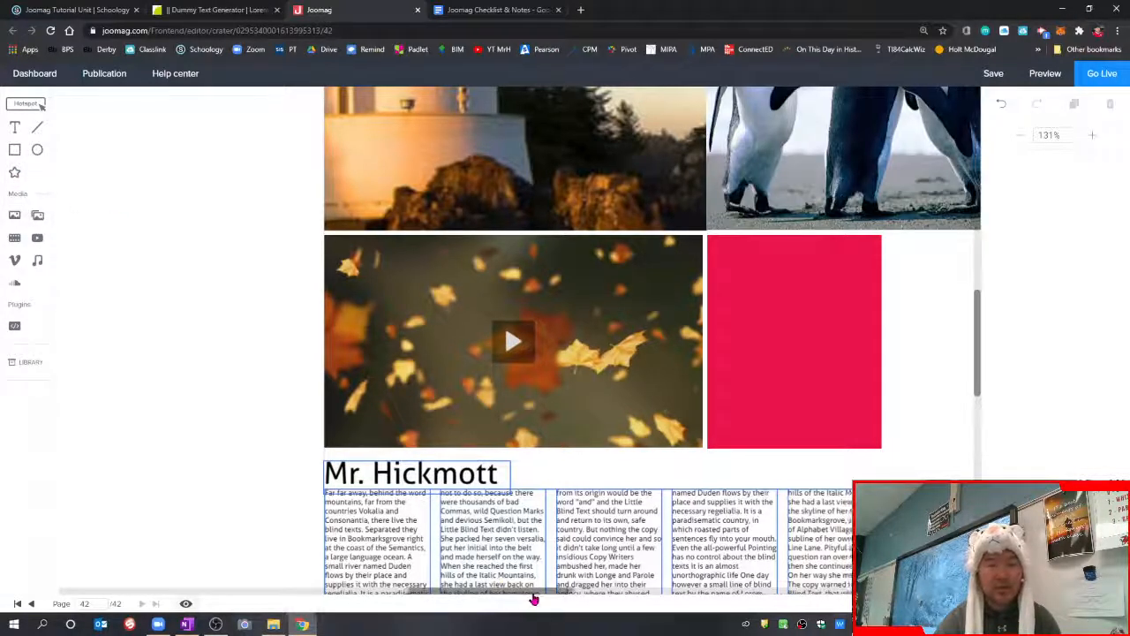
# Add the Book 1.svg shape from the Arrow doodle folder to the page.
pyautogui.moveTo(533, 596); pyautogui.dragTo(548, 595)
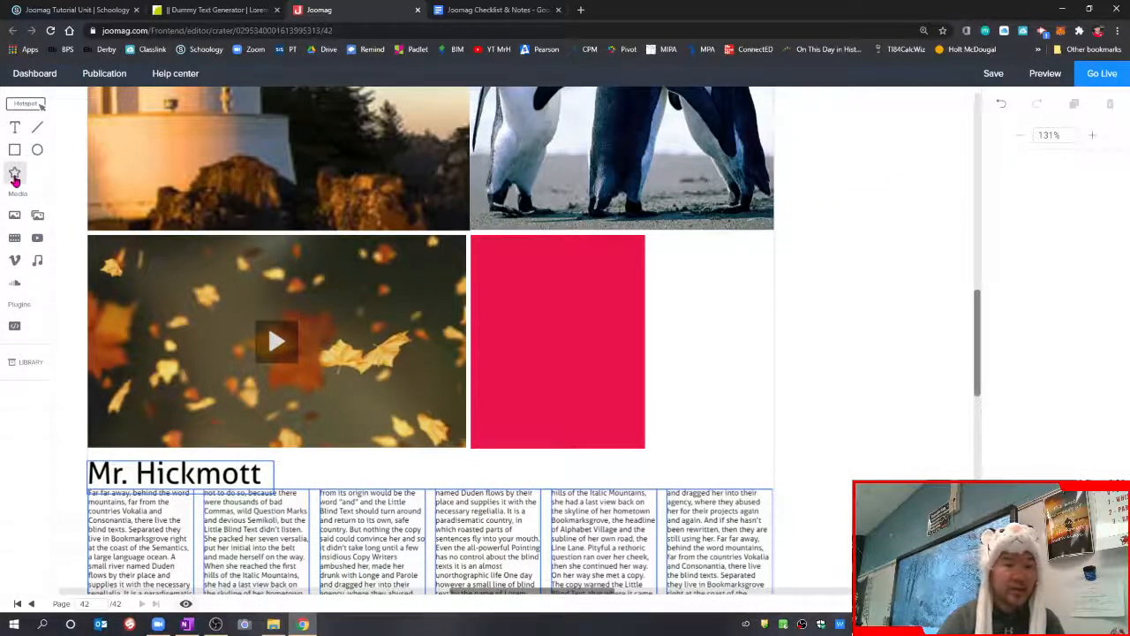
pyautogui.click(14, 176)
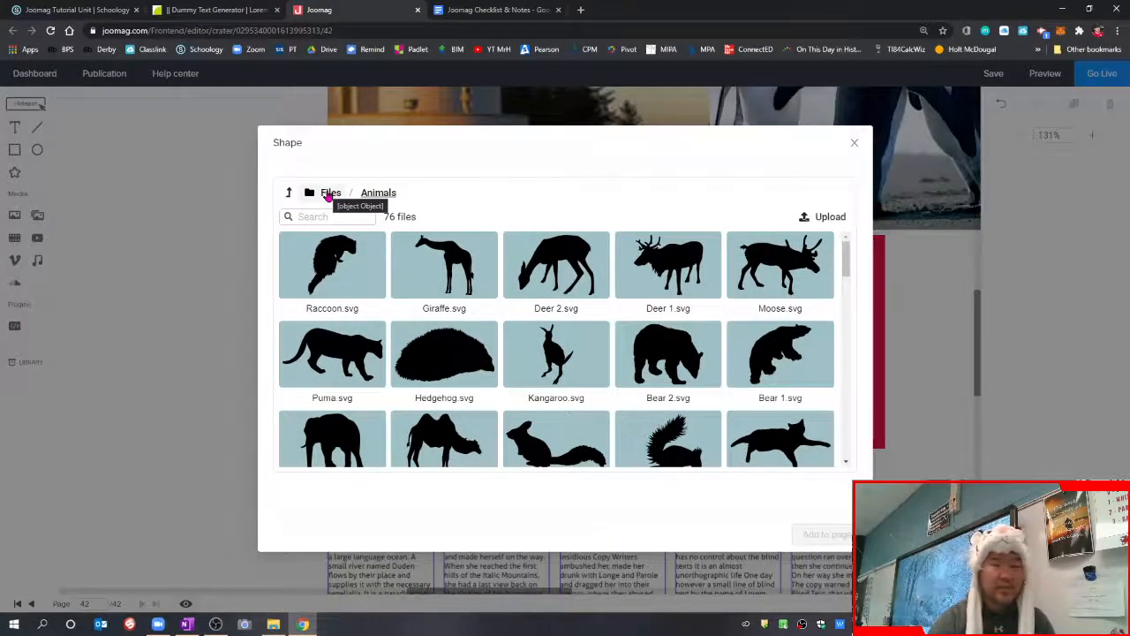
pyautogui.click(329, 194)
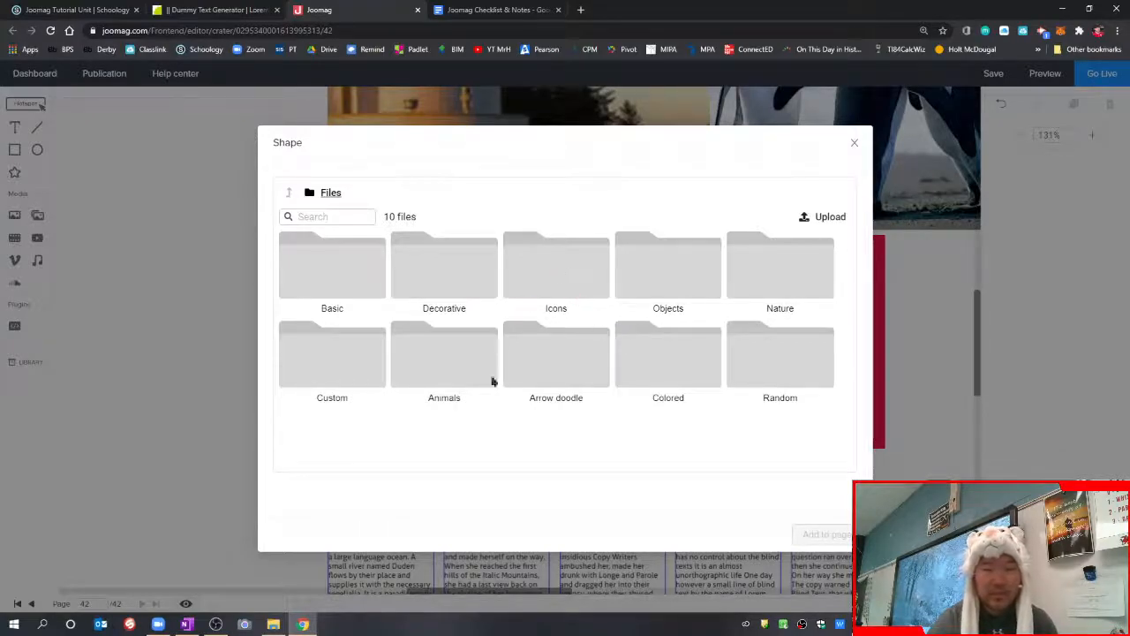
pyautogui.doubleClick(571, 358)
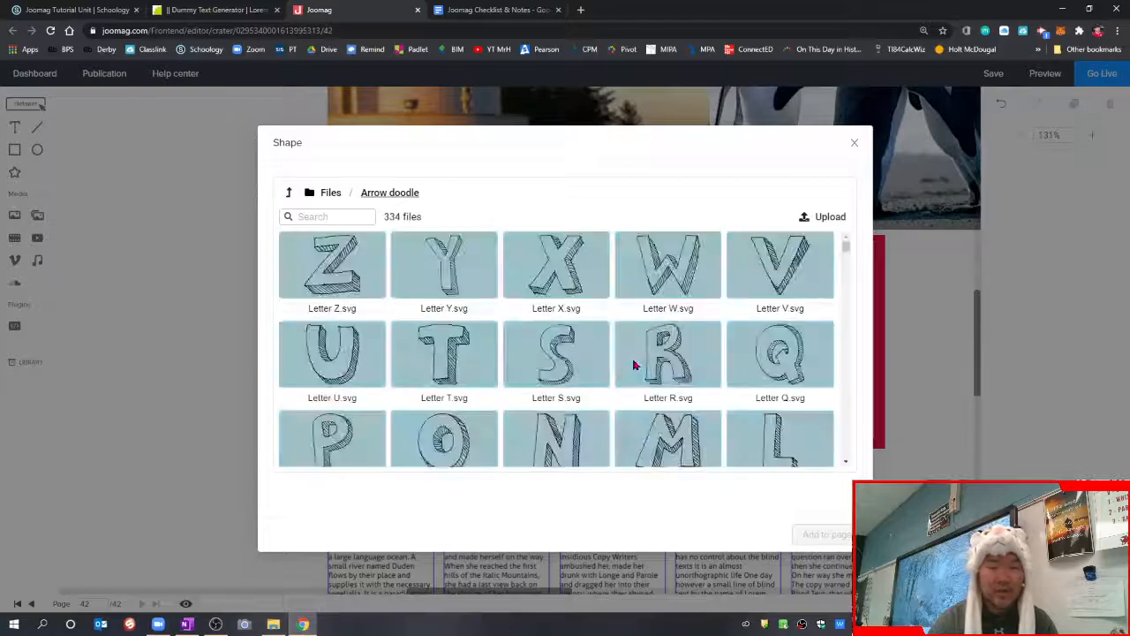
pyautogui.scroll(-10, 630, 363)
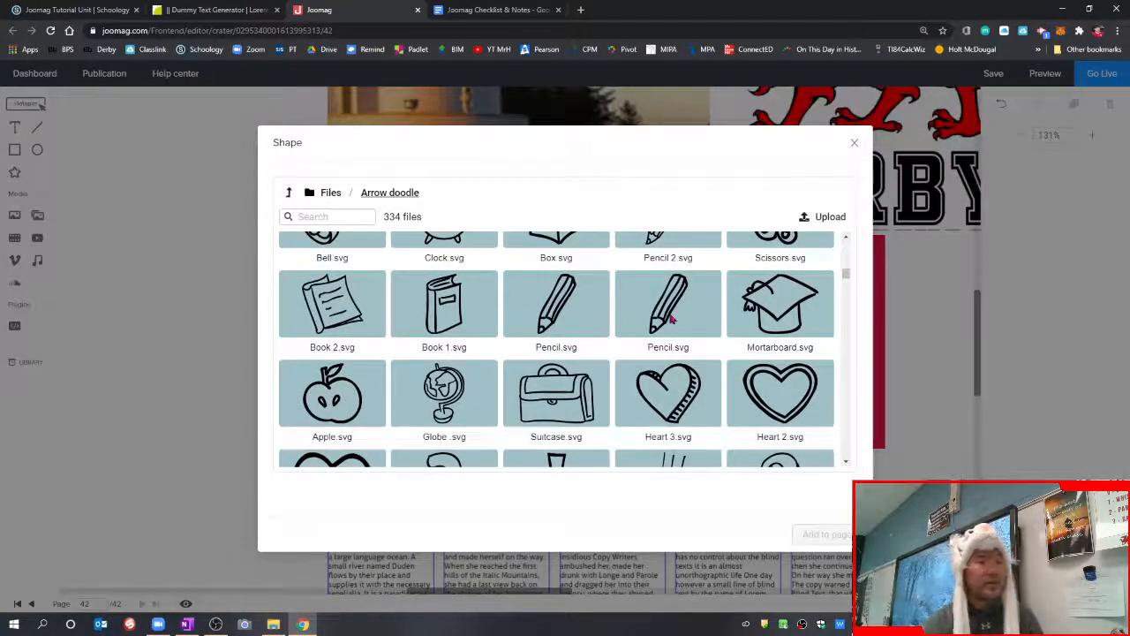
pyautogui.click(430, 300)
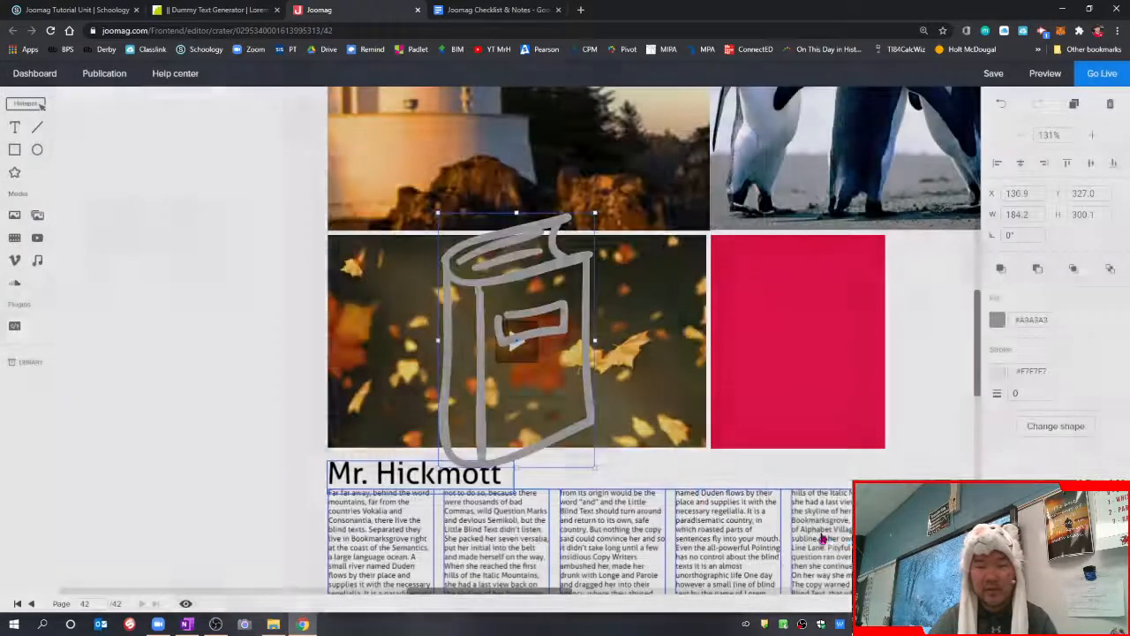
pyautogui.click(821, 535)
# Move the book shape over the crimson rectangle and set its fill to the yellow palette color #FDB900.
pyautogui.moveTo(530, 309); pyautogui.dragTo(839, 293)
pyautogui.moveTo(542, 593); pyautogui.dragTo(584, 595)
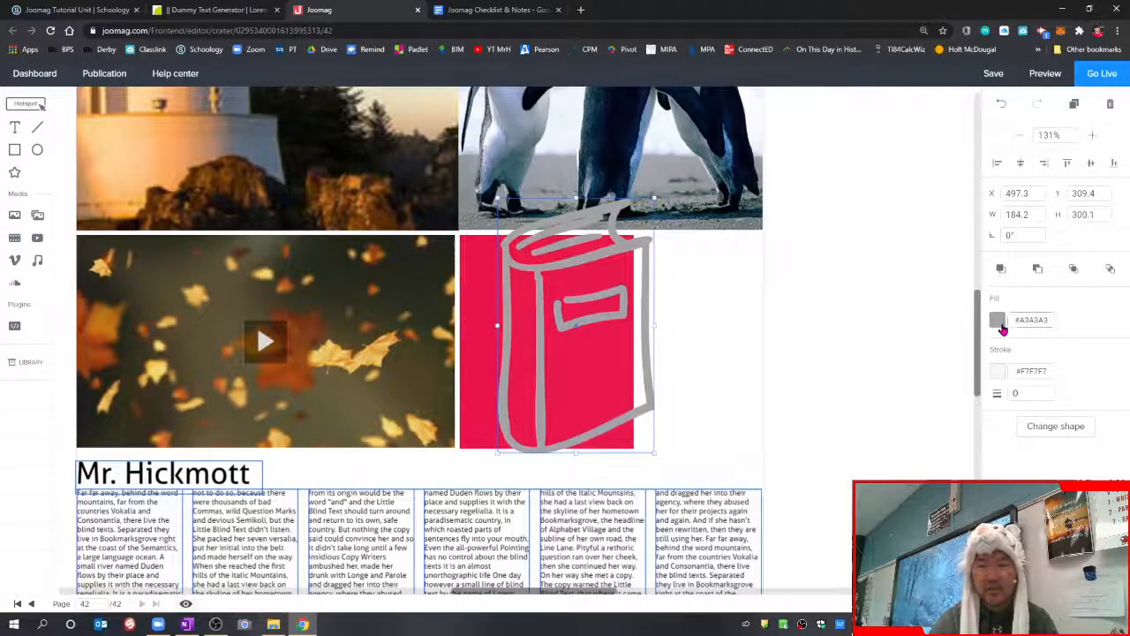
pyautogui.click(1001, 327)
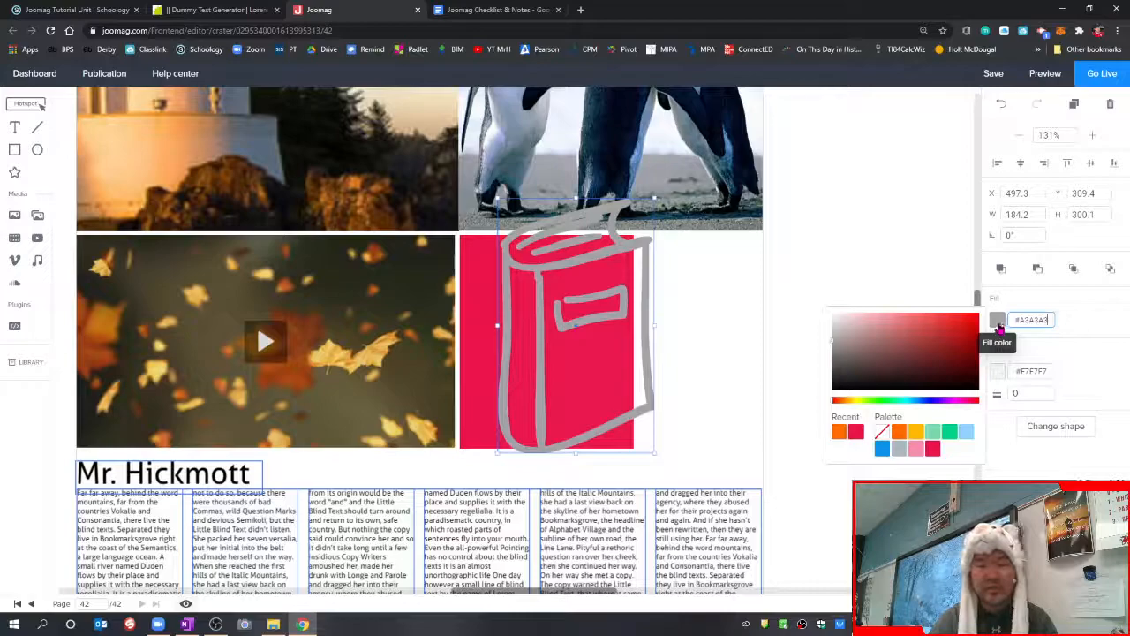
pyautogui.moveTo(870, 372); pyautogui.dragTo(955, 369)
pyautogui.click(916, 431)
pyautogui.moveTo(976, 317); pyautogui.dragTo(981, 312)
pyautogui.click(957, 280)
pyautogui.click(823, 254)
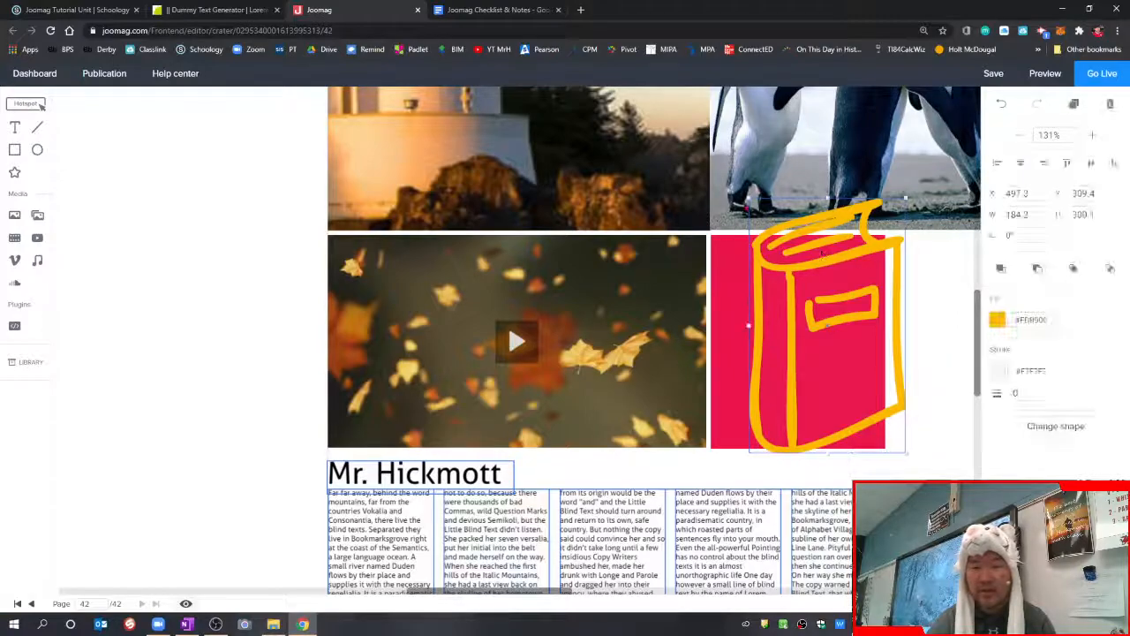
# Shrink the book to about 85 by 196 and place it directly beside the crimson rectangle, level with its top edge.
pyautogui.moveTo(749, 198); pyautogui.dragTo(834, 287)
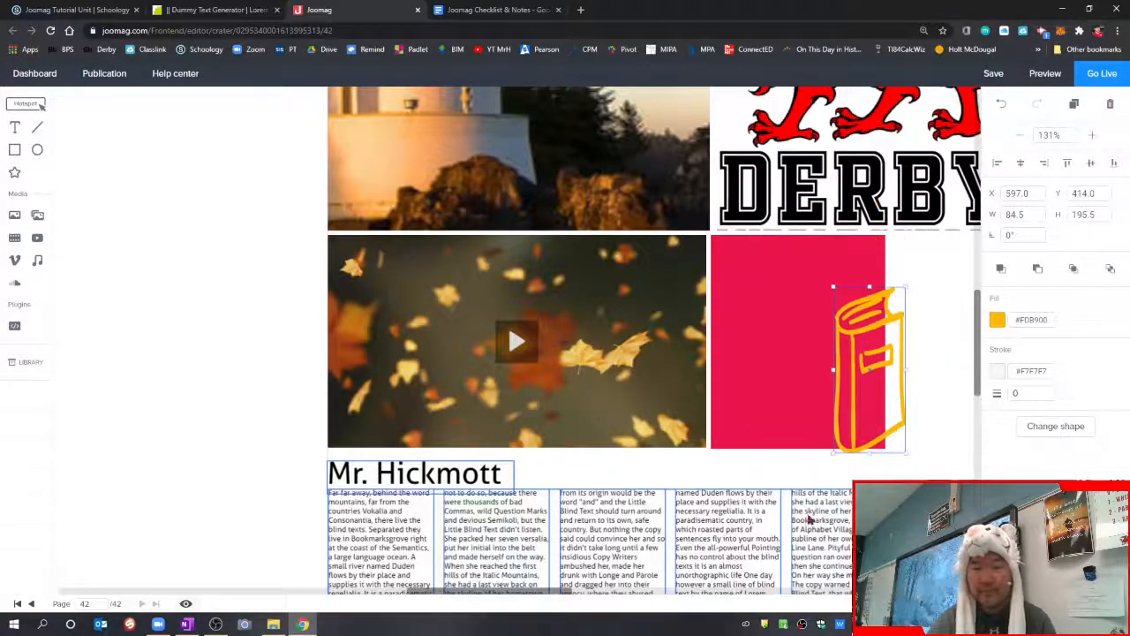
pyautogui.click(595, 598)
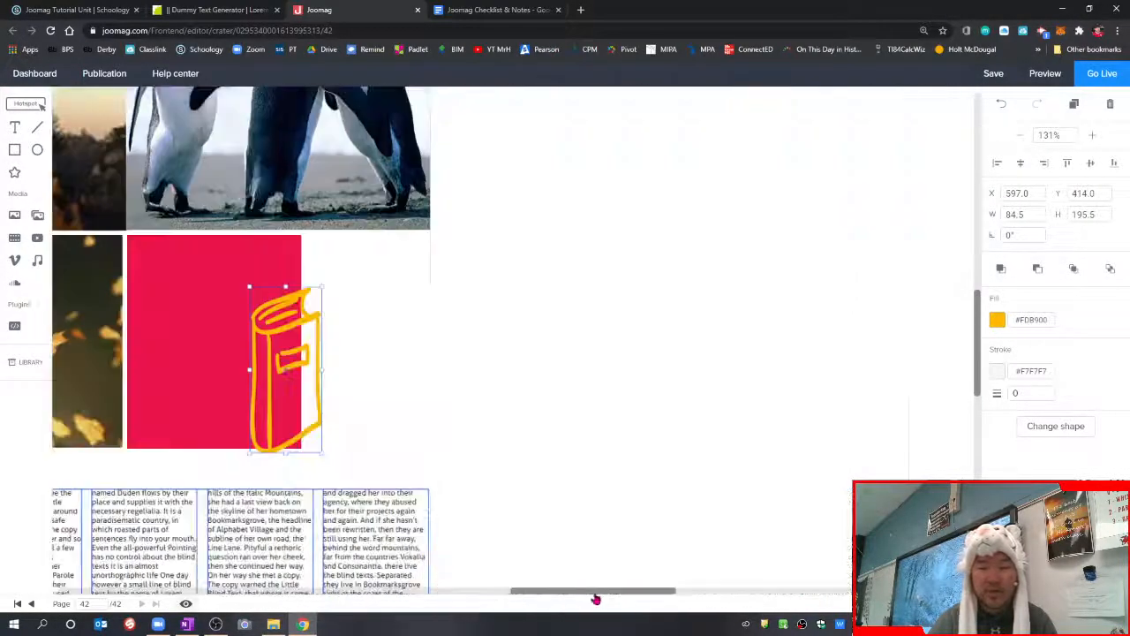
pyautogui.moveTo(299, 354); pyautogui.dragTo(353, 304)
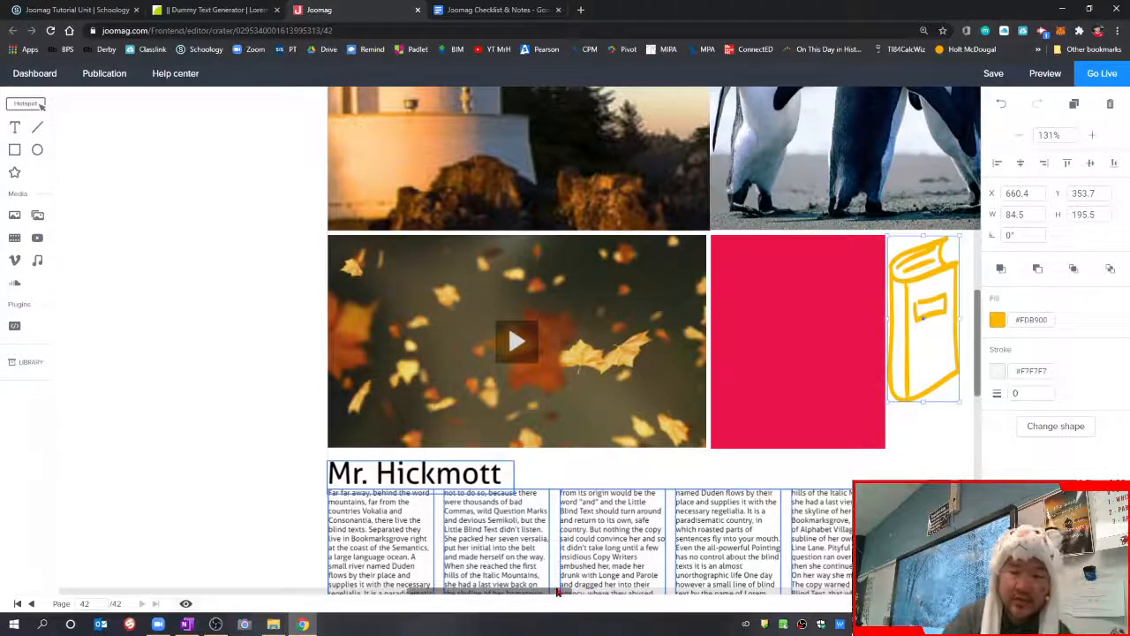
# Widen the book to about 148 by 197 so it reaches the page's right edge, and deselect it.
pyautogui.moveTo(552, 597); pyautogui.dragTo(586, 598)
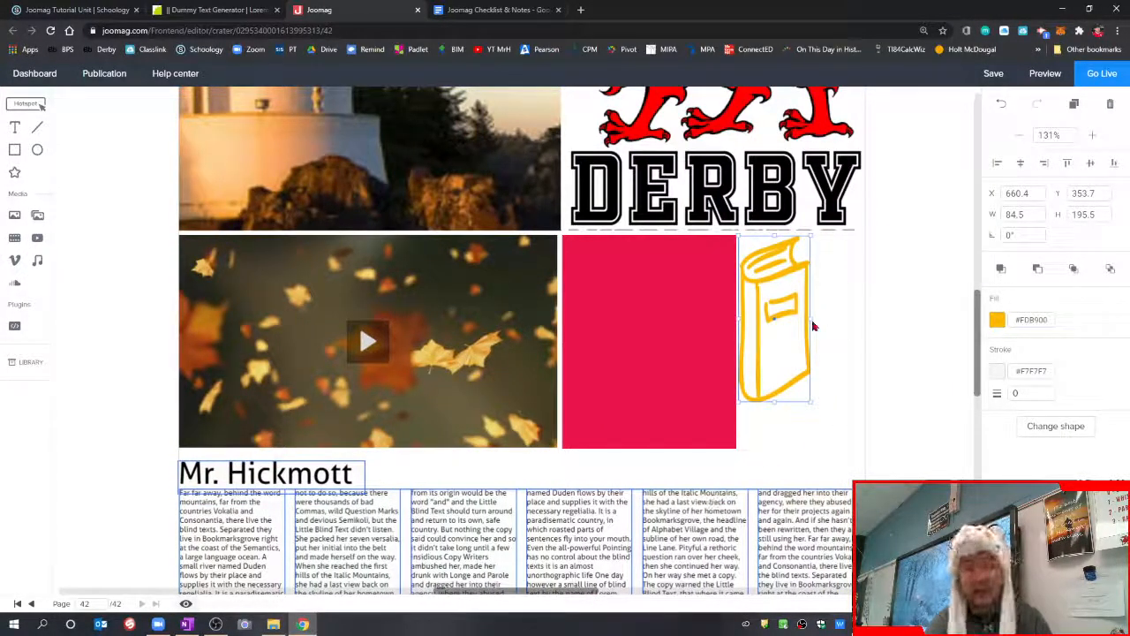
pyautogui.moveTo(811, 320); pyautogui.dragTo(867, 330)
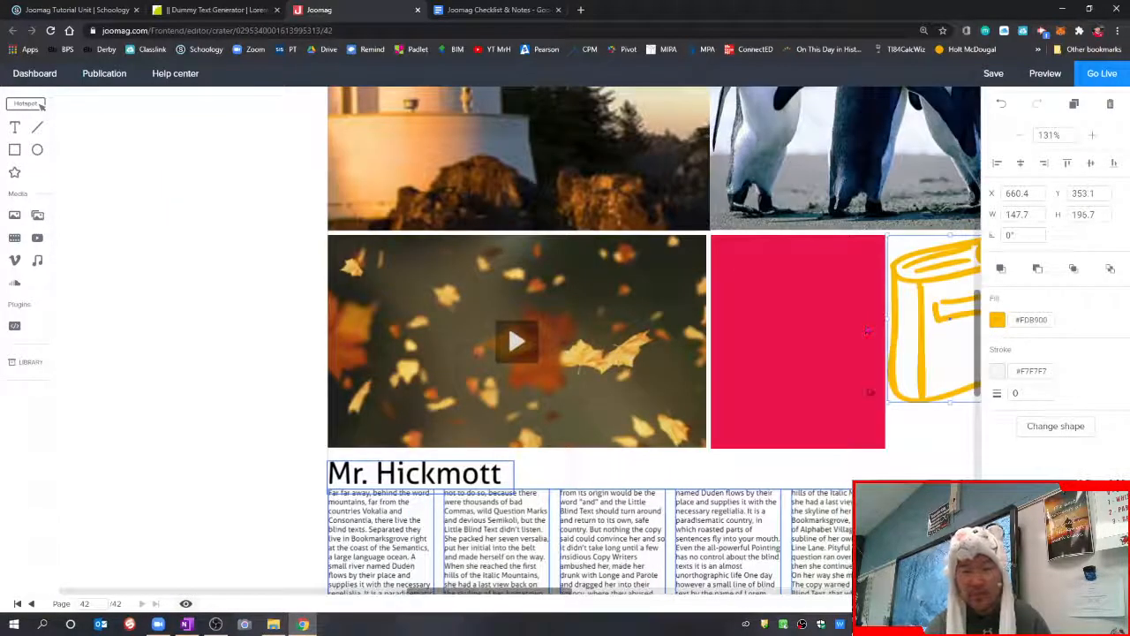
pyautogui.moveTo(536, 590); pyautogui.dragTo(570, 597)
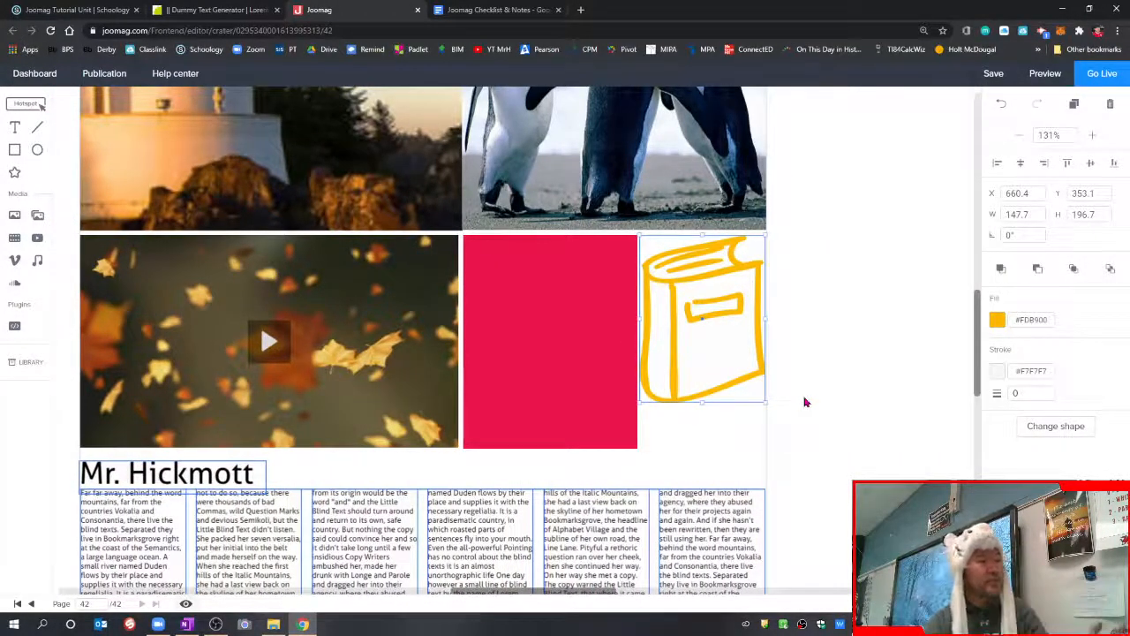
pyautogui.click(1020, 136)
pyautogui.click(1020, 136)
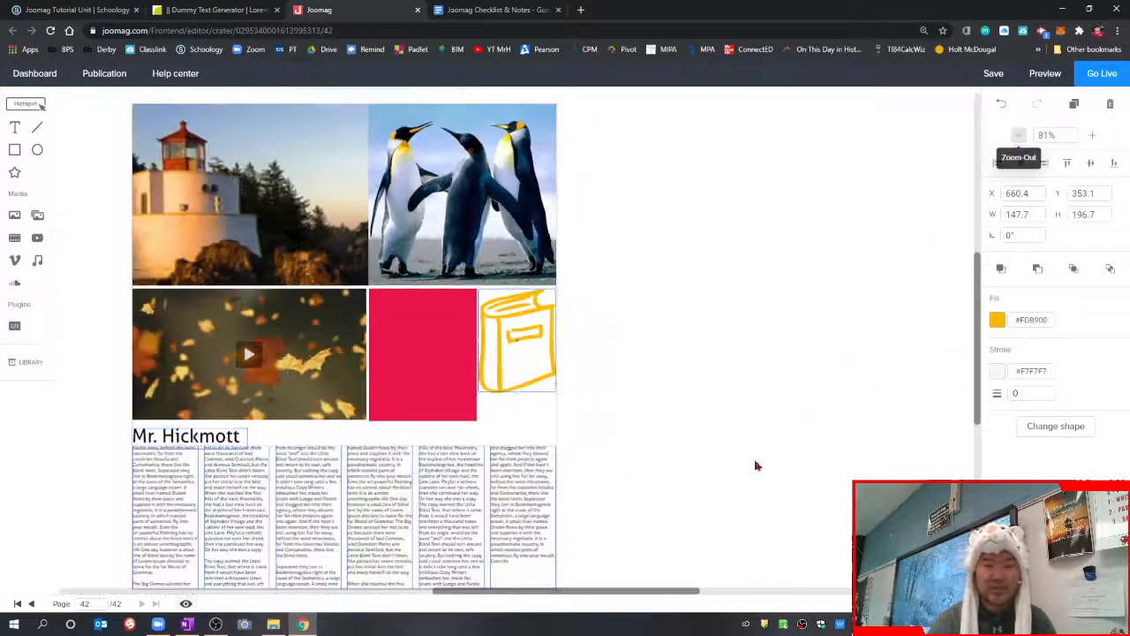
pyautogui.moveTo(614, 595); pyautogui.dragTo(571, 597)
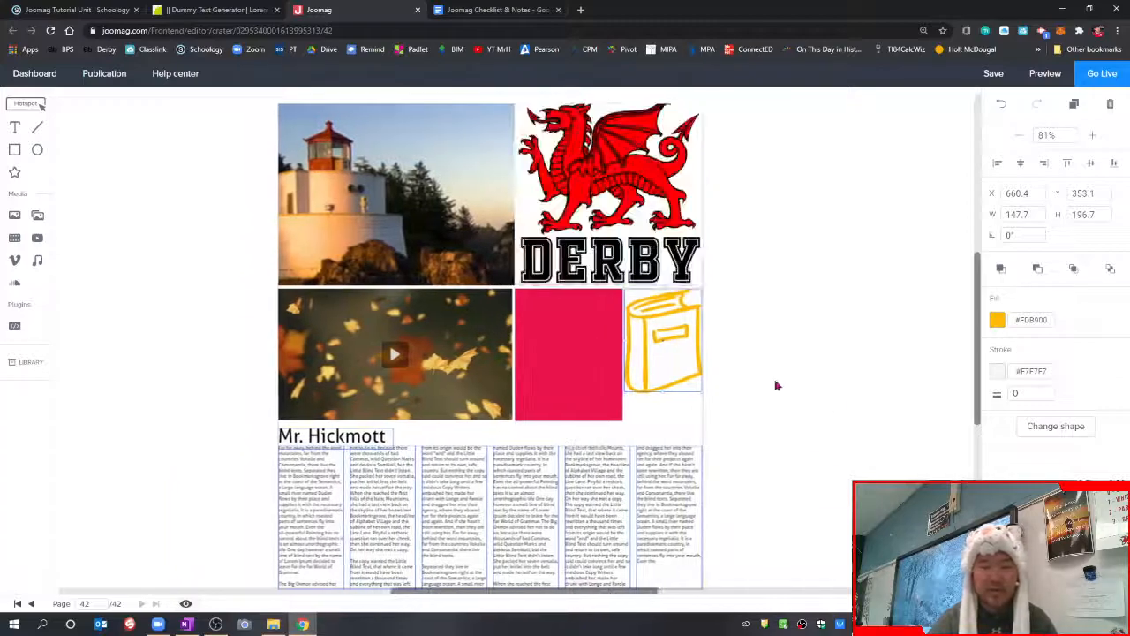
pyautogui.click(760, 380)
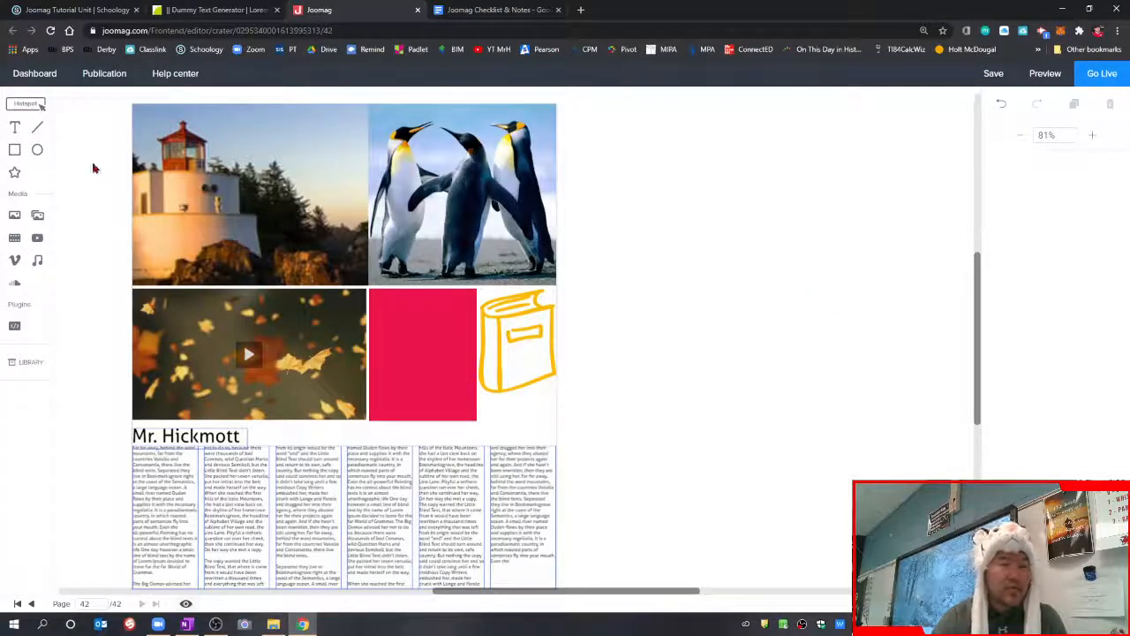
# Add a horizontal line and move it across the lower part of the book, to about X 578, Y 515.
pyautogui.click(37, 130)
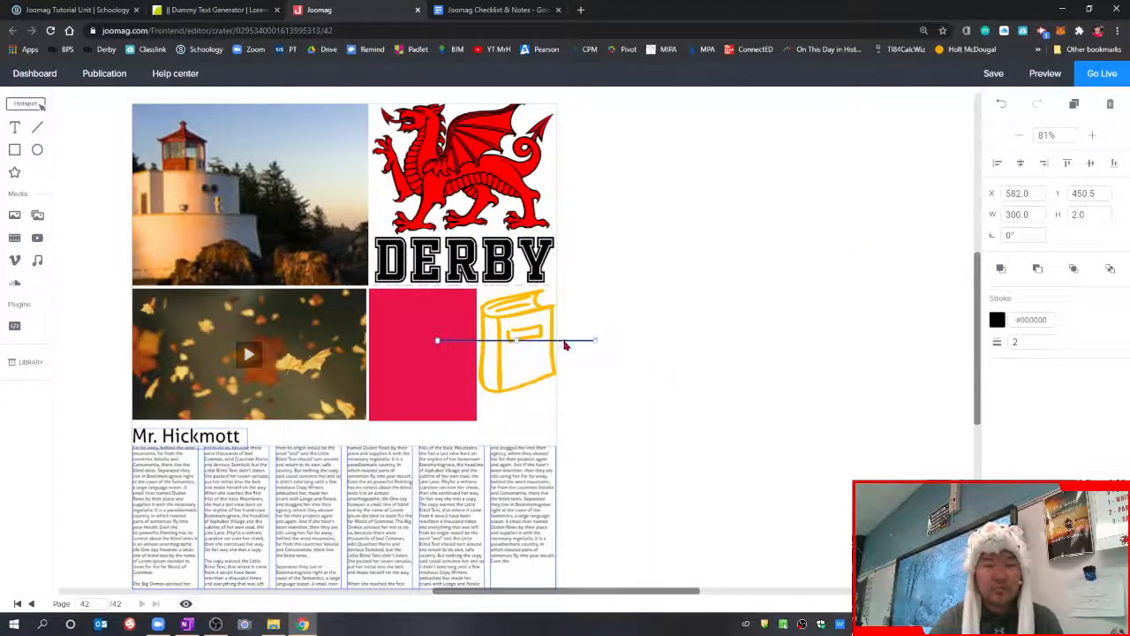
pyautogui.click(1092, 137)
pyautogui.click(1093, 137)
pyautogui.click(1092, 137)
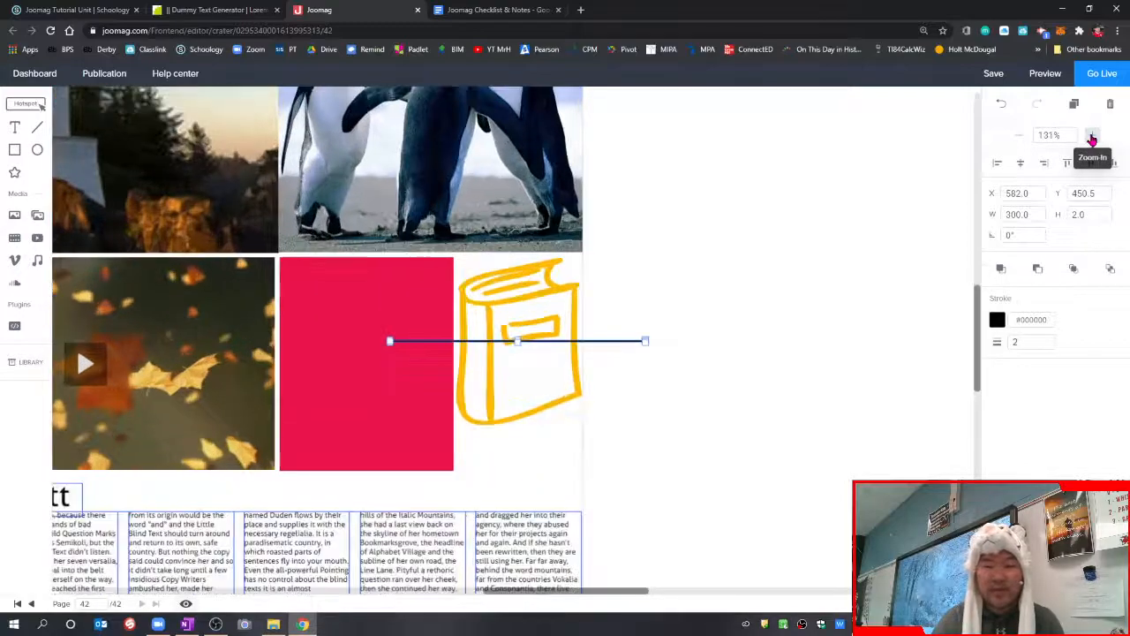
pyautogui.click(1092, 136)
pyautogui.click(1092, 137)
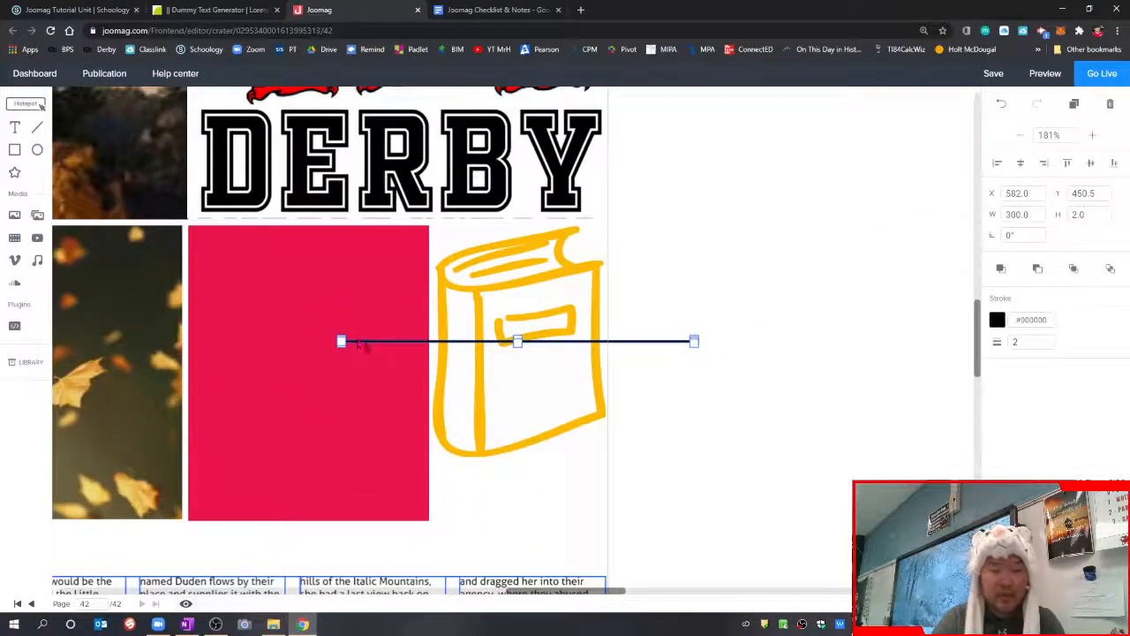
pyautogui.moveTo(368, 347)
pyautogui.mouseDown()
pyautogui.moveTo(377, 381)
pyautogui.moveTo(372, 346)
pyautogui.mouseUp()
pyautogui.click(1093, 134)
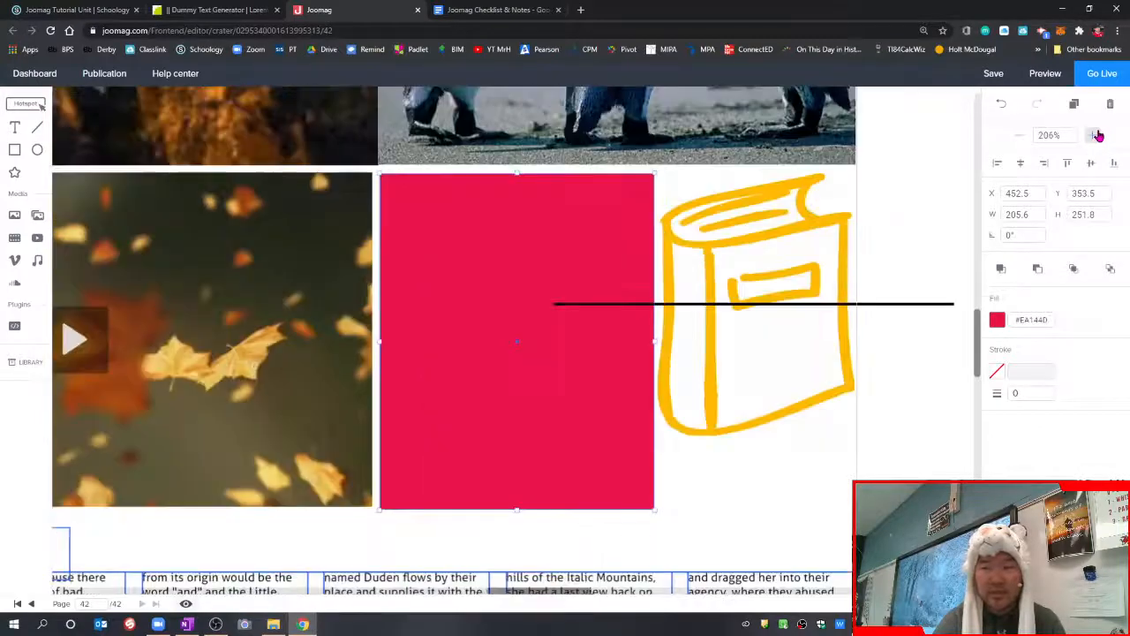
pyautogui.click(900, 309)
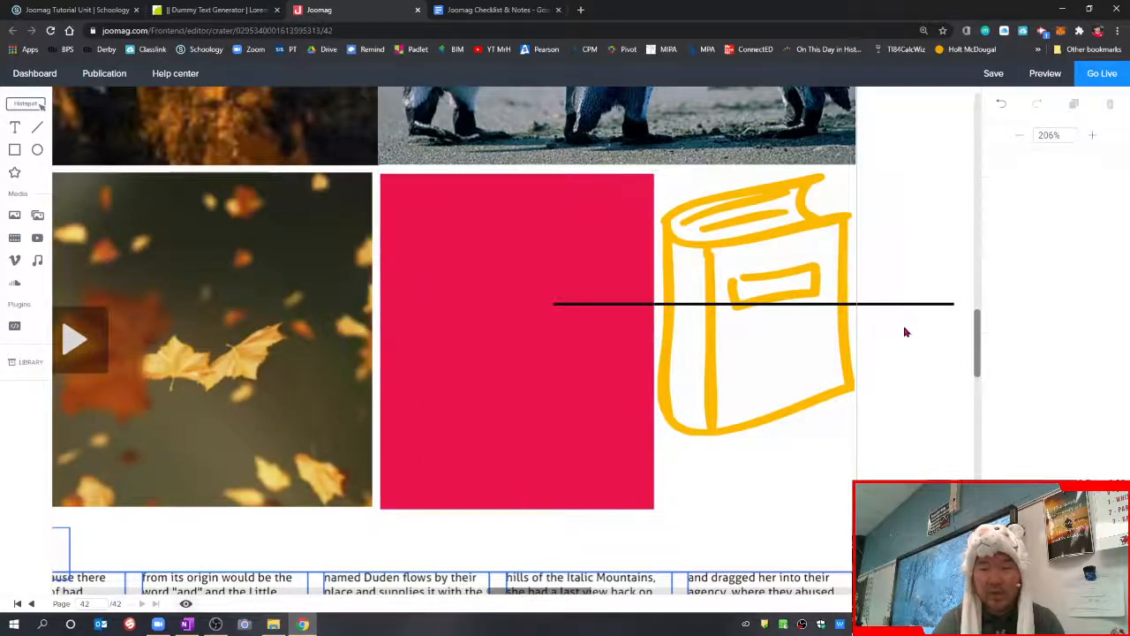
pyautogui.click(910, 305)
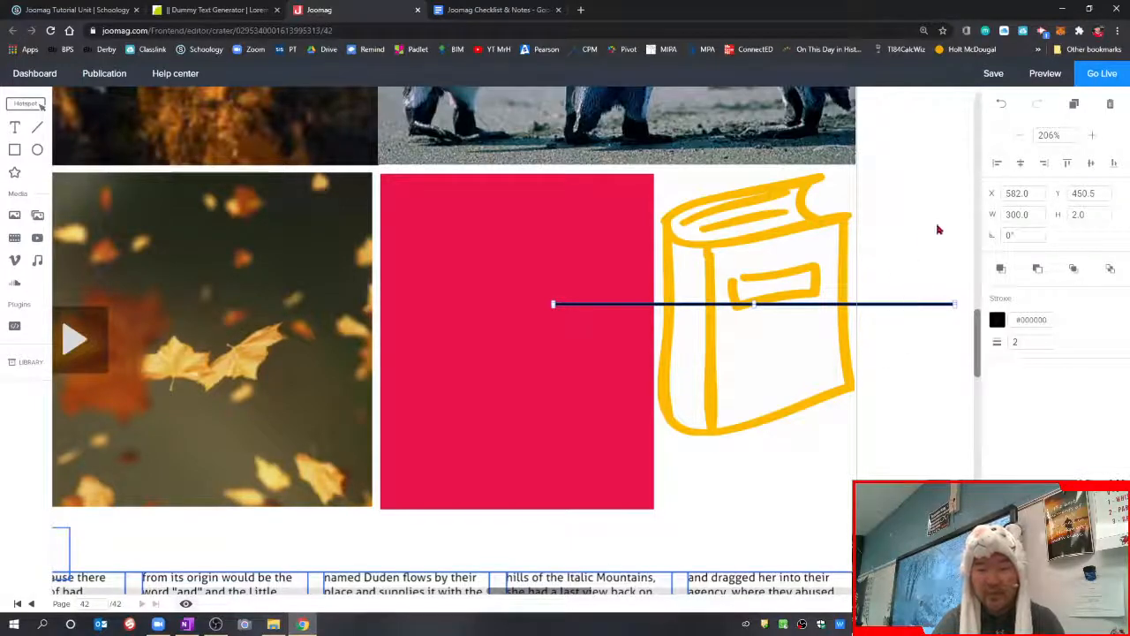
pyautogui.click(1093, 135)
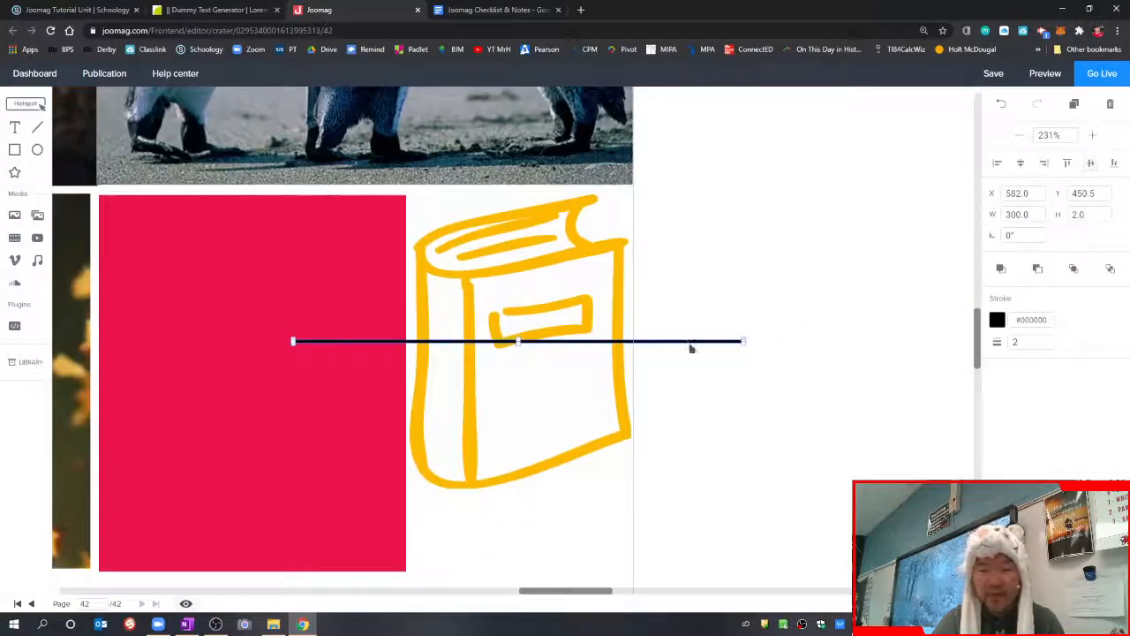
pyautogui.moveTo(671, 344); pyautogui.dragTo(668, 442)
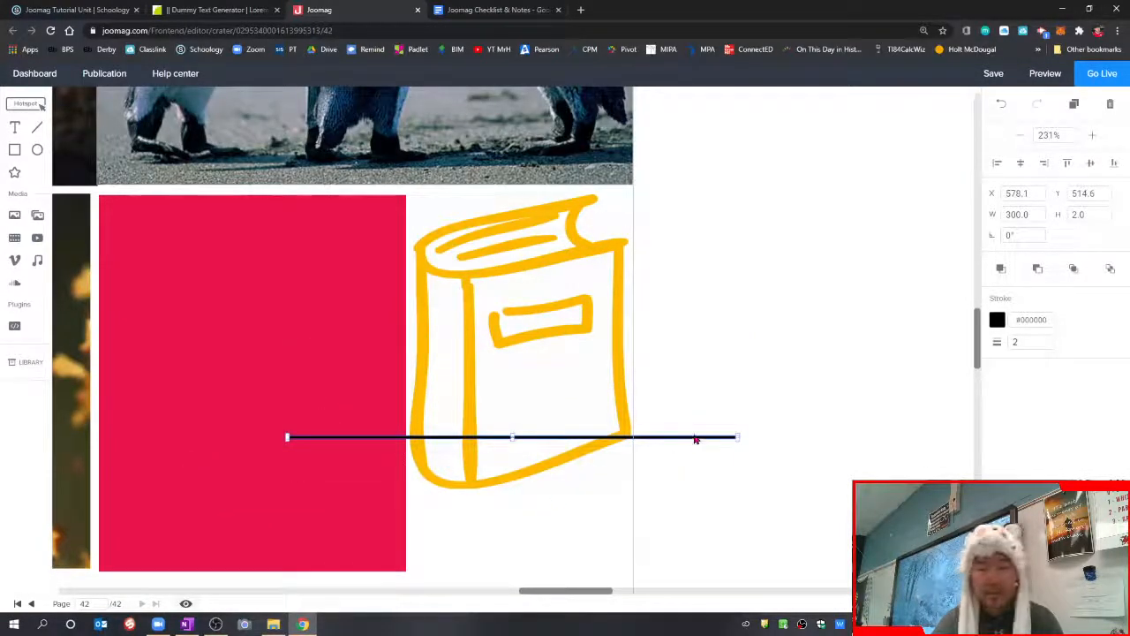
# Set the line's stroke to the blue palette color #0693E4.
pyautogui.click(998, 323)
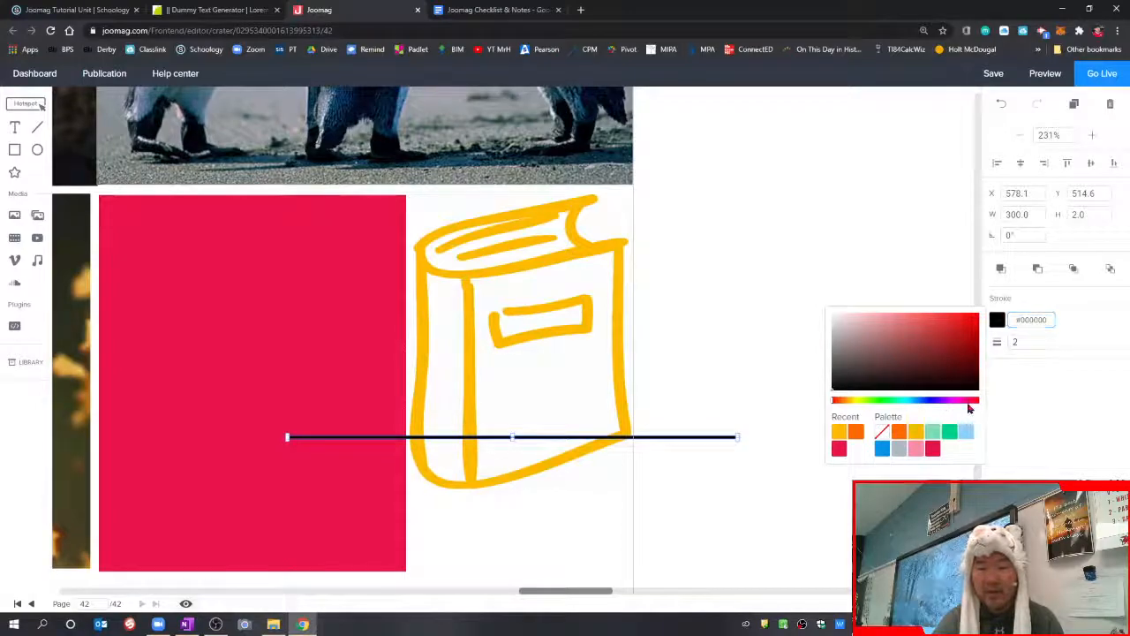
pyautogui.click(916, 431)
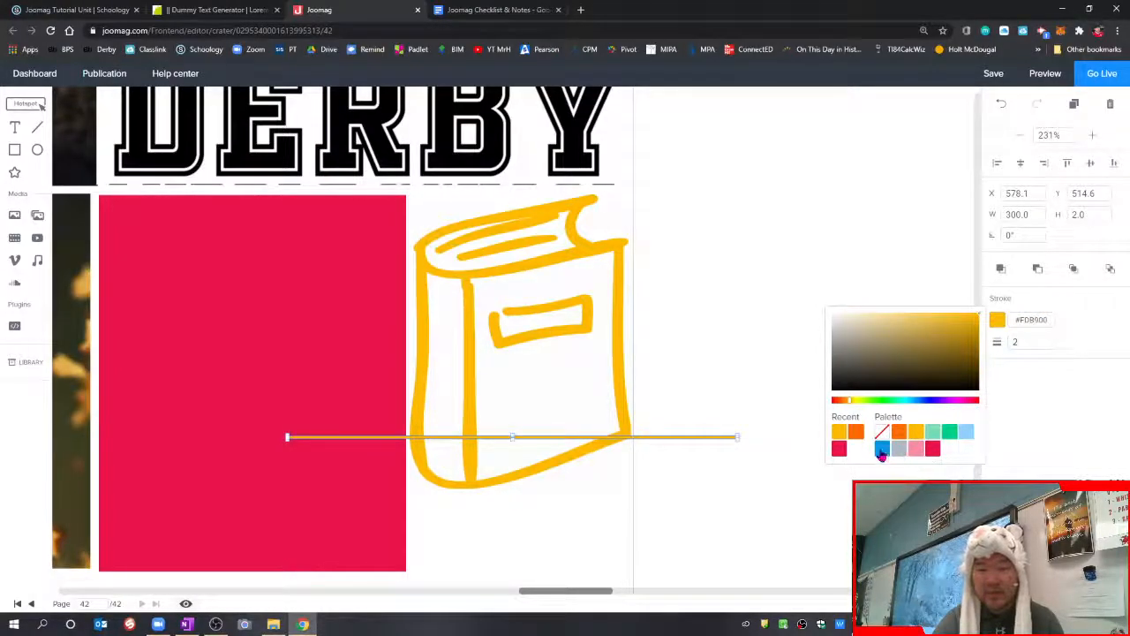
pyautogui.click(882, 448)
pyautogui.click(1087, 324)
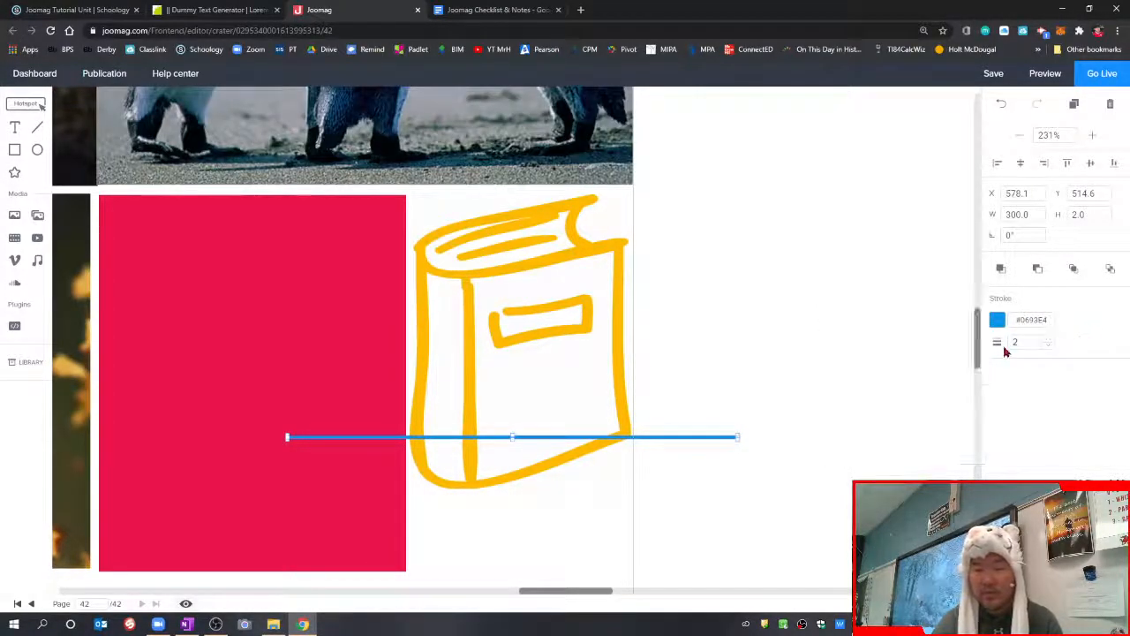
# Set the blue line's stroke thickness to 12.
pyautogui.click(1050, 340)
pyautogui.click(1049, 340)
pyautogui.click(1049, 340)
pyautogui.click(1049, 340)
pyautogui.click(1049, 340)
pyautogui.click(1049, 340)
pyautogui.click(1049, 340)
pyautogui.click(1050, 340)
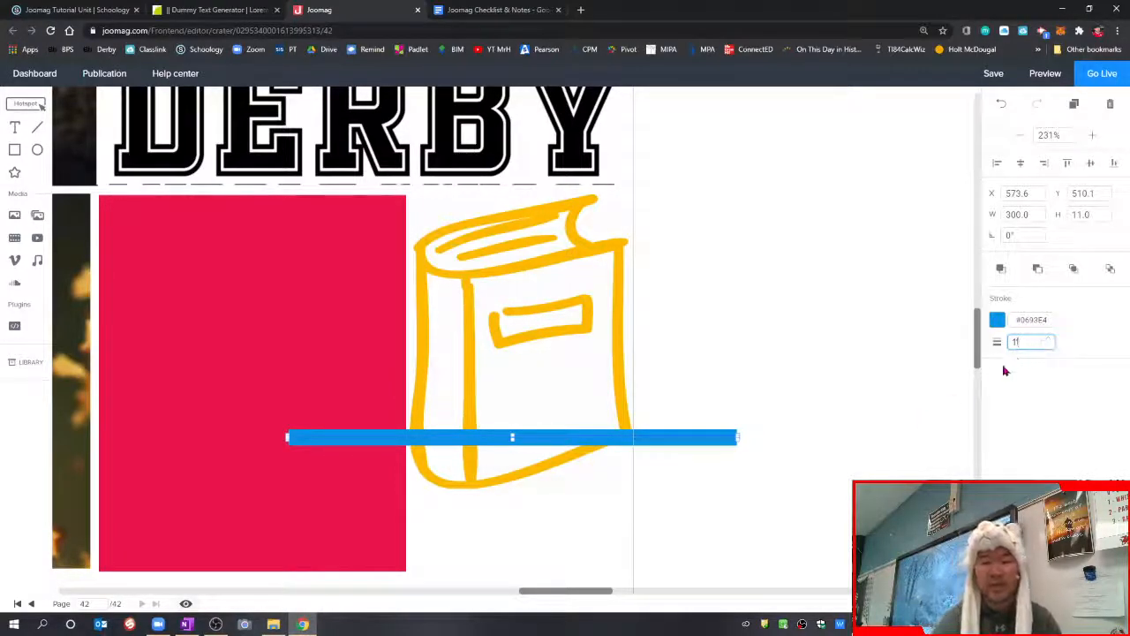
pyautogui.doubleClick(1030, 341)
pyautogui.write('12')
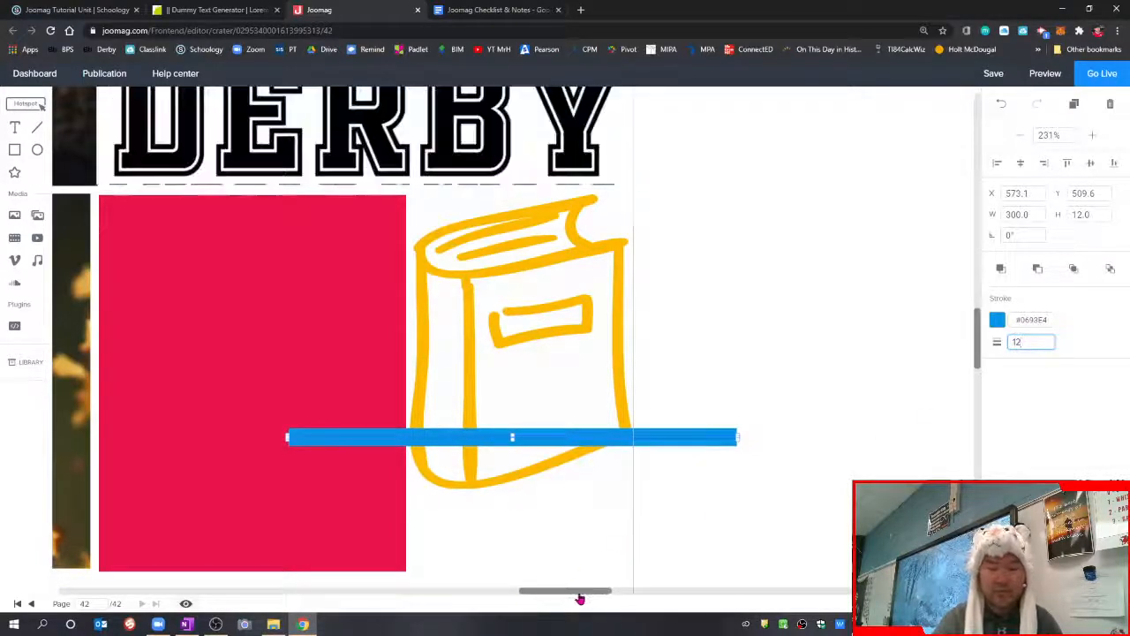
# Move the blue line directly beneath the video at the page's left edge, to about X -6, Y 606.
pyautogui.moveTo(580, 599); pyautogui.dragTo(544, 599)
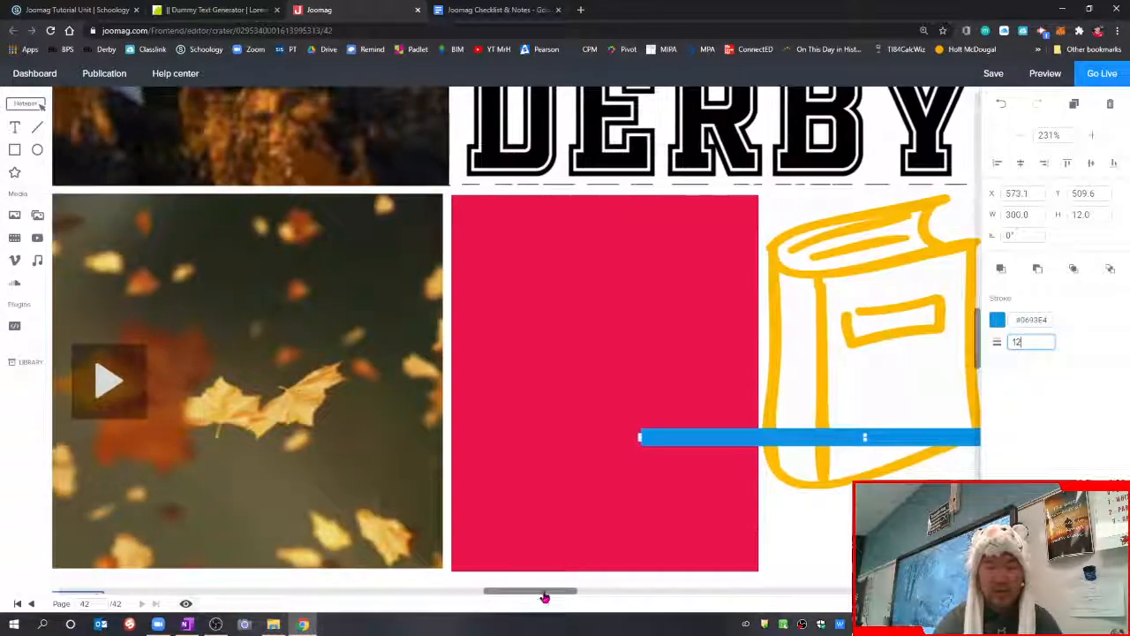
pyautogui.click(1017, 139)
pyautogui.click(1017, 136)
pyautogui.click(1018, 135)
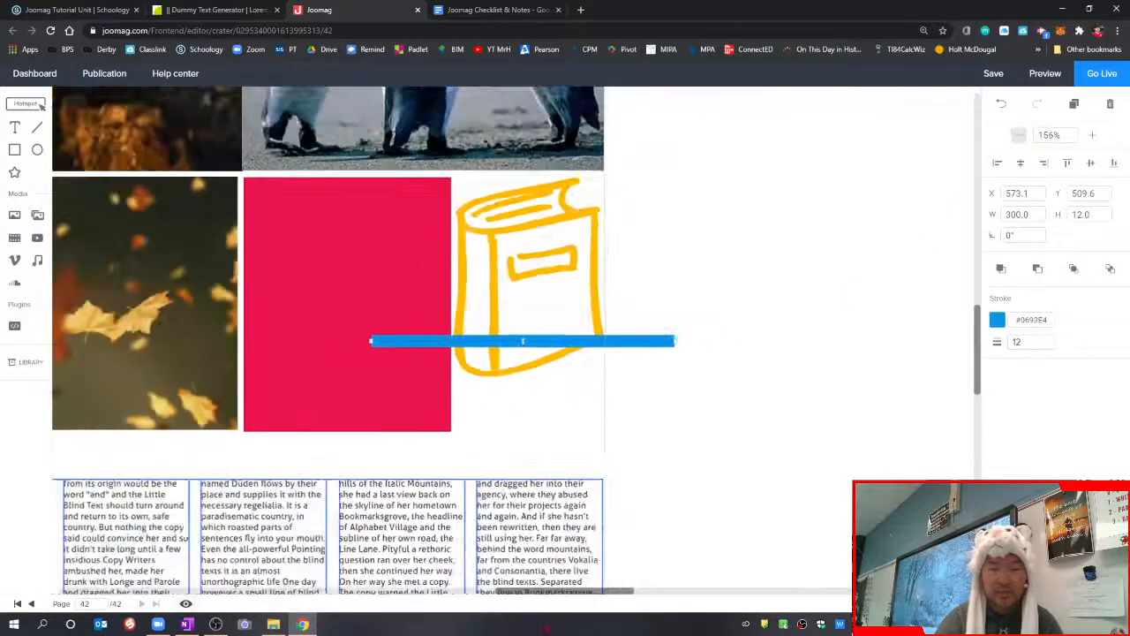
pyautogui.moveTo(557, 592); pyautogui.dragTo(506, 594)
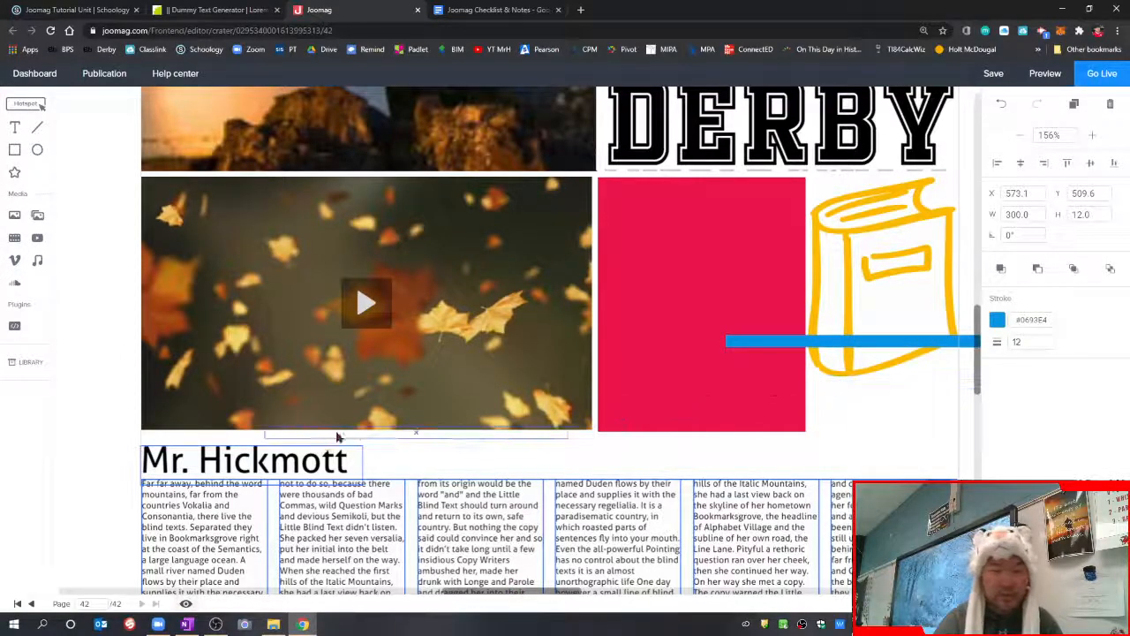
pyautogui.moveTo(234, 441); pyautogui.dragTo(233, 441)
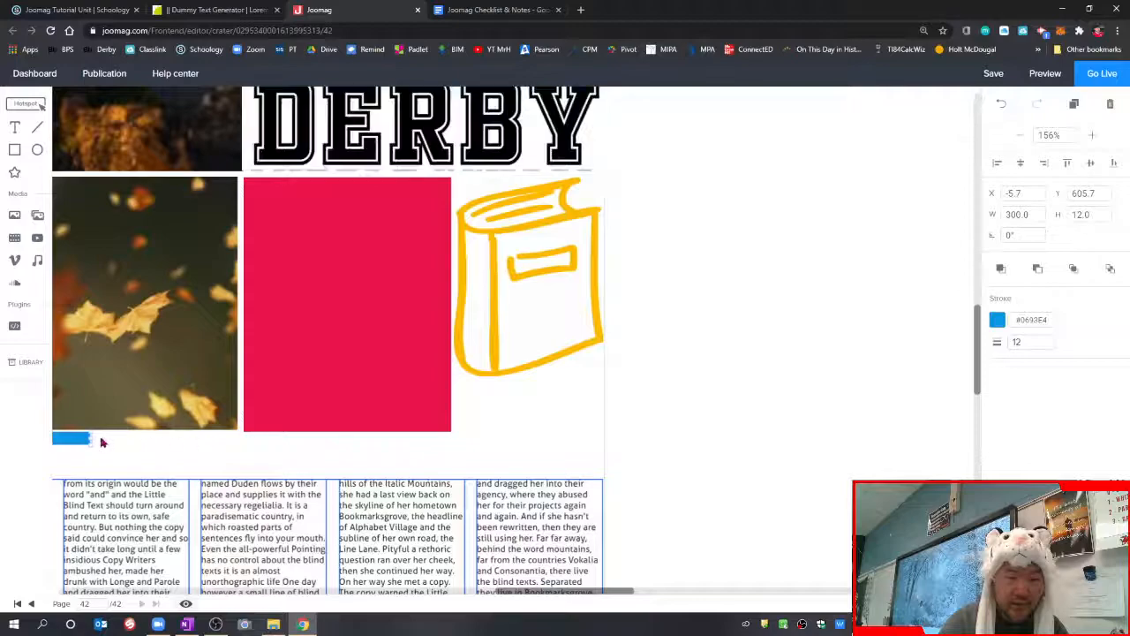
# Stretch the blue line beneath the video across to the page's right edge, to a width of about 812.
pyautogui.moveTo(339, 457); pyautogui.dragTo(594, 457)
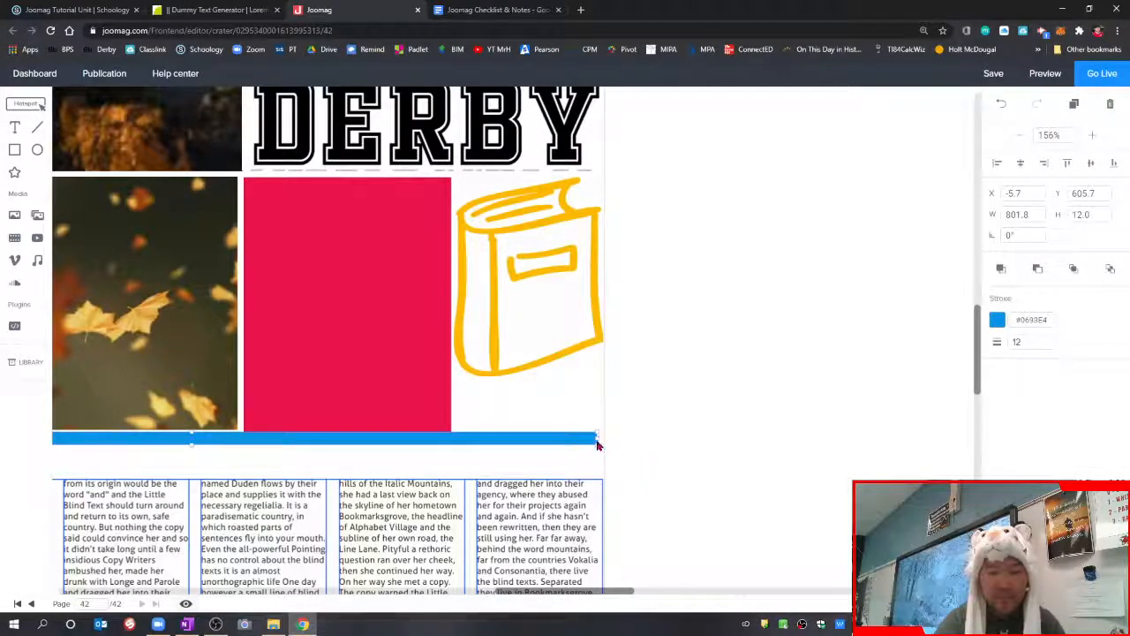
pyautogui.moveTo(598, 441); pyautogui.dragTo(604, 441)
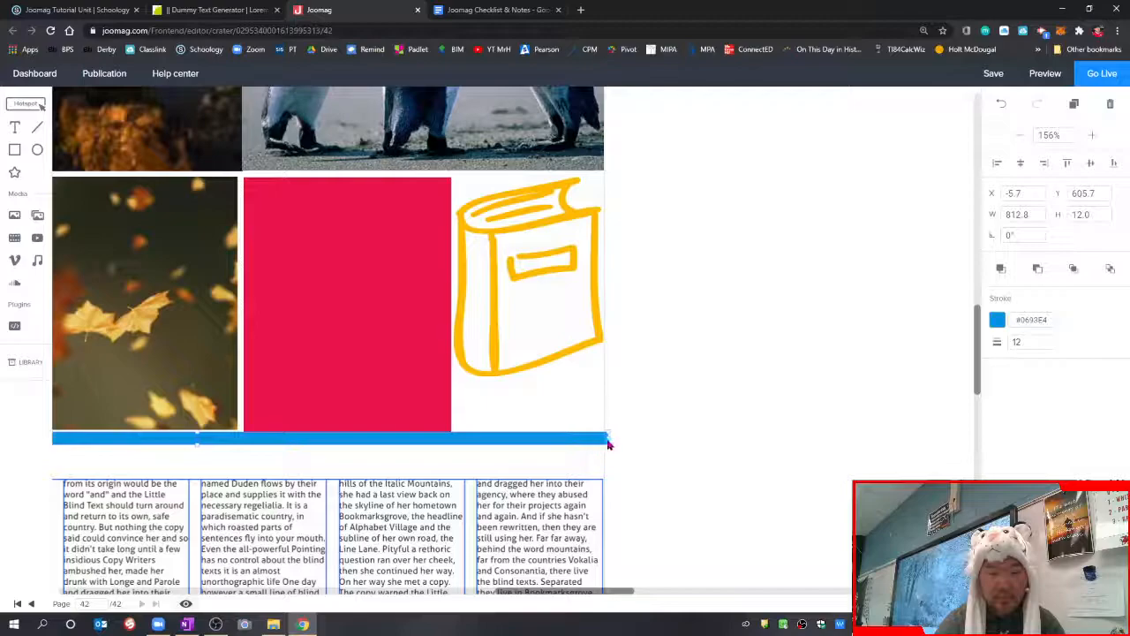
pyautogui.moveTo(605, 442); pyautogui.dragTo(605, 443)
# Set the blue line's stroke thickness to 2 and deselect the line.
pyautogui.click(1030, 341)
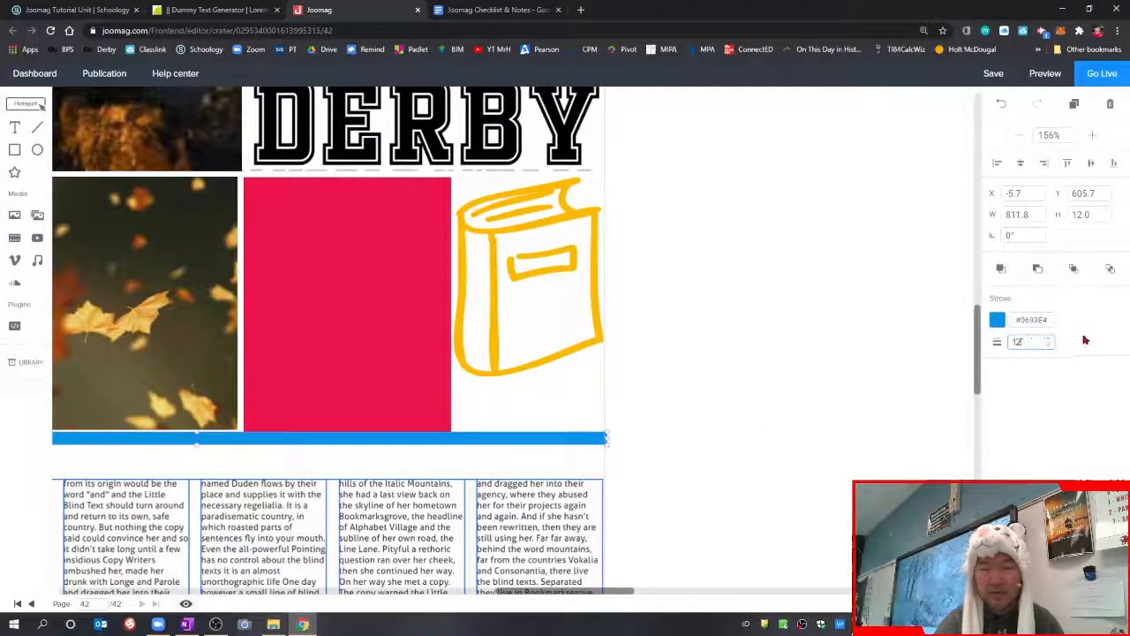
pyautogui.press('BackSpace')
pyautogui.press('BackSpace')
pyautogui.write('2')
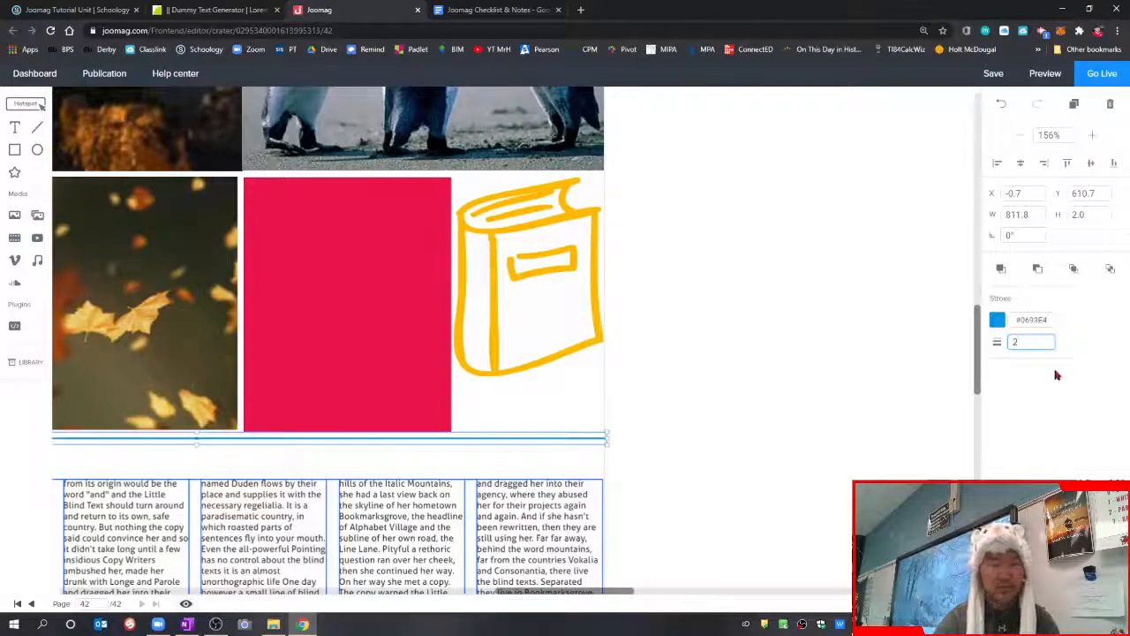
pyautogui.click(839, 422)
# Review the whole page layout at 81% zoom and save the publication.
pyautogui.moveTo(609, 592); pyautogui.dragTo(560, 592)
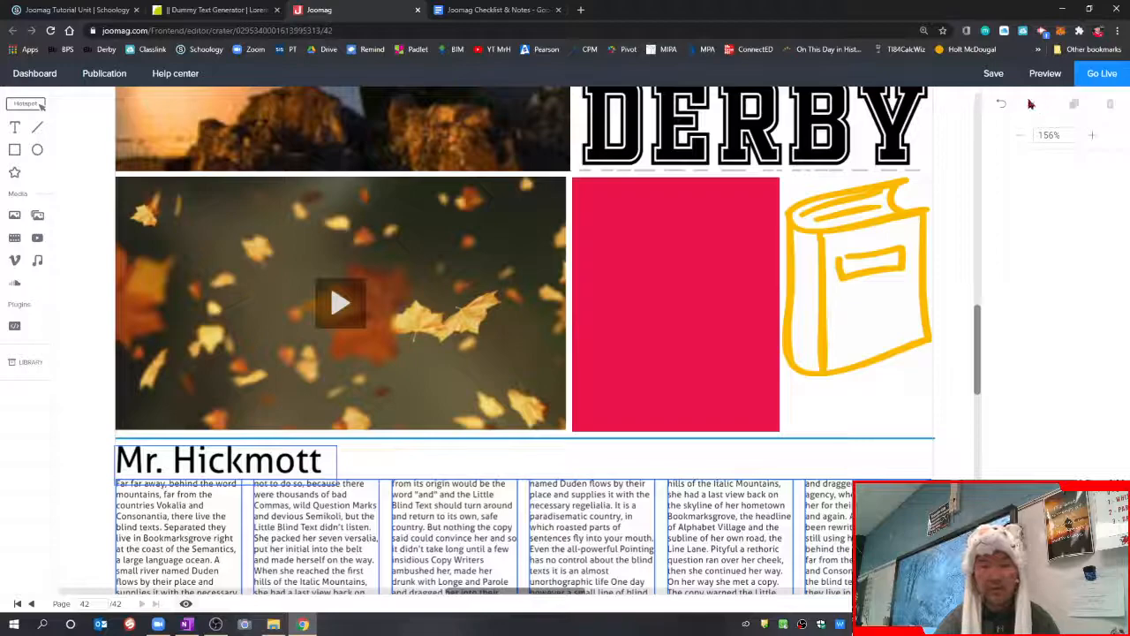
pyautogui.click(1023, 136)
pyautogui.click(1023, 136)
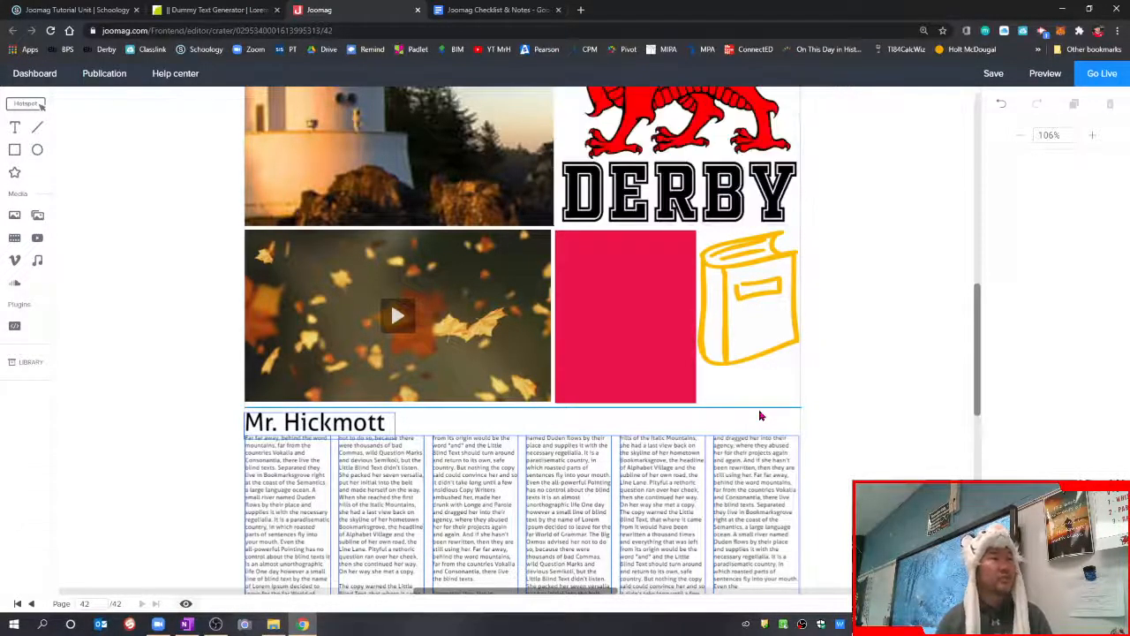
pyautogui.click(1019, 135)
pyautogui.click(1019, 135)
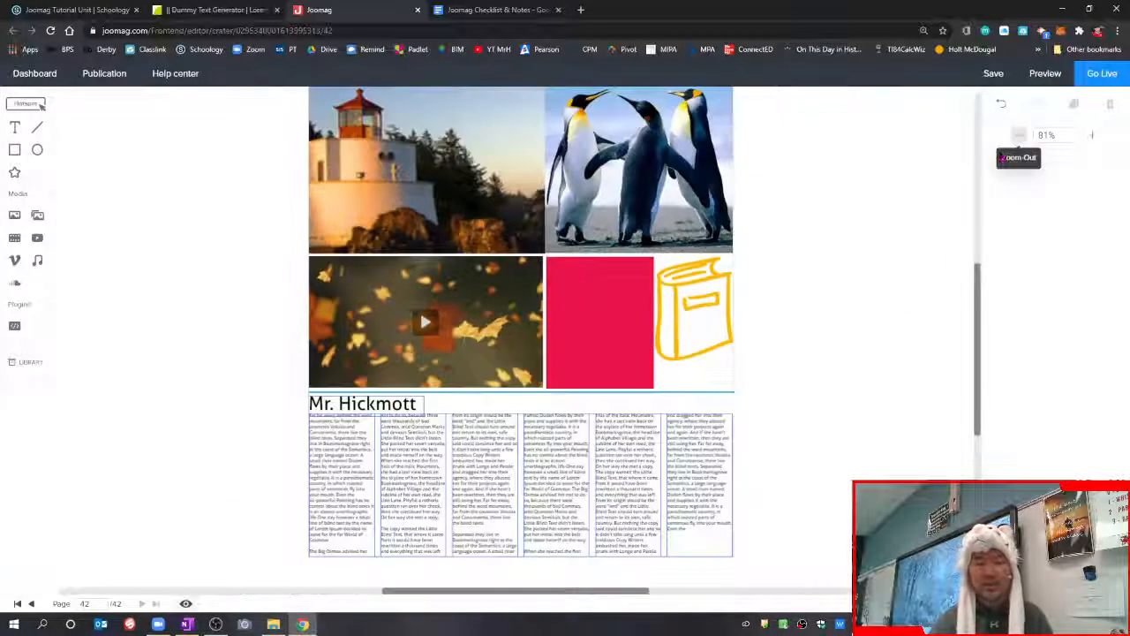
pyautogui.moveTo(976, 396); pyautogui.dragTo(981, 391)
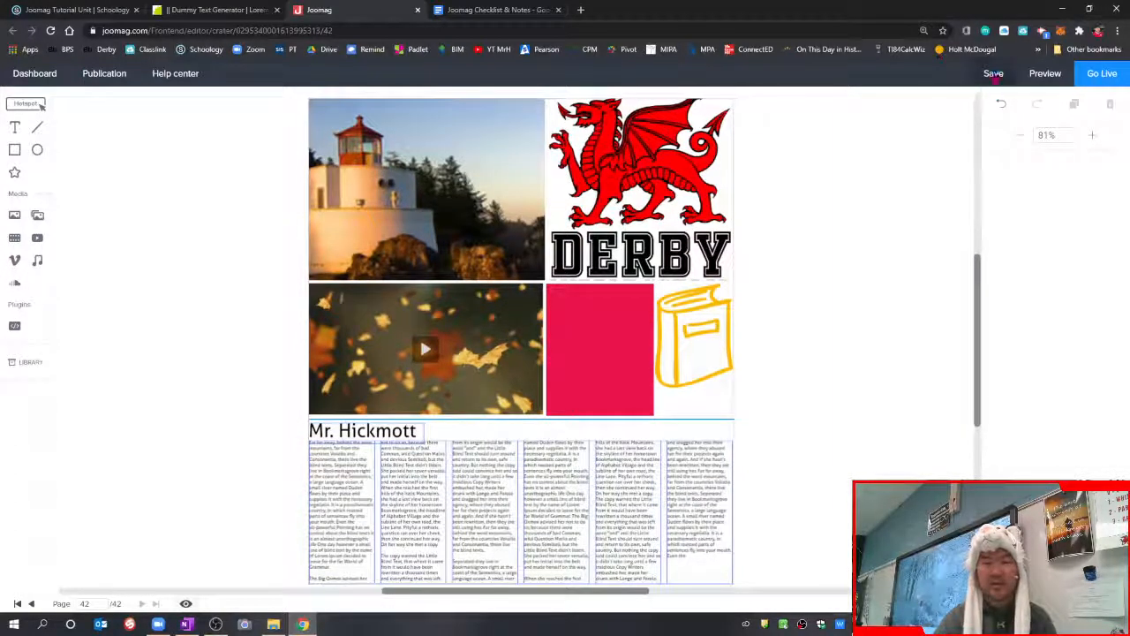
pyautogui.click(995, 73)
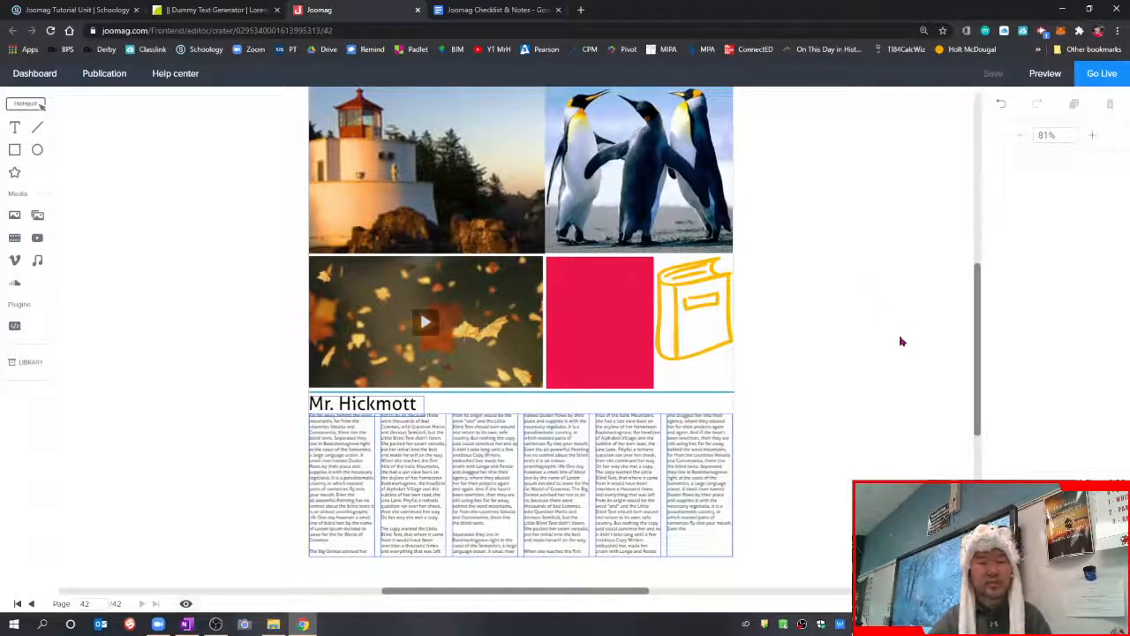
pyautogui.moveTo(979, 325); pyautogui.dragTo(978, 321)
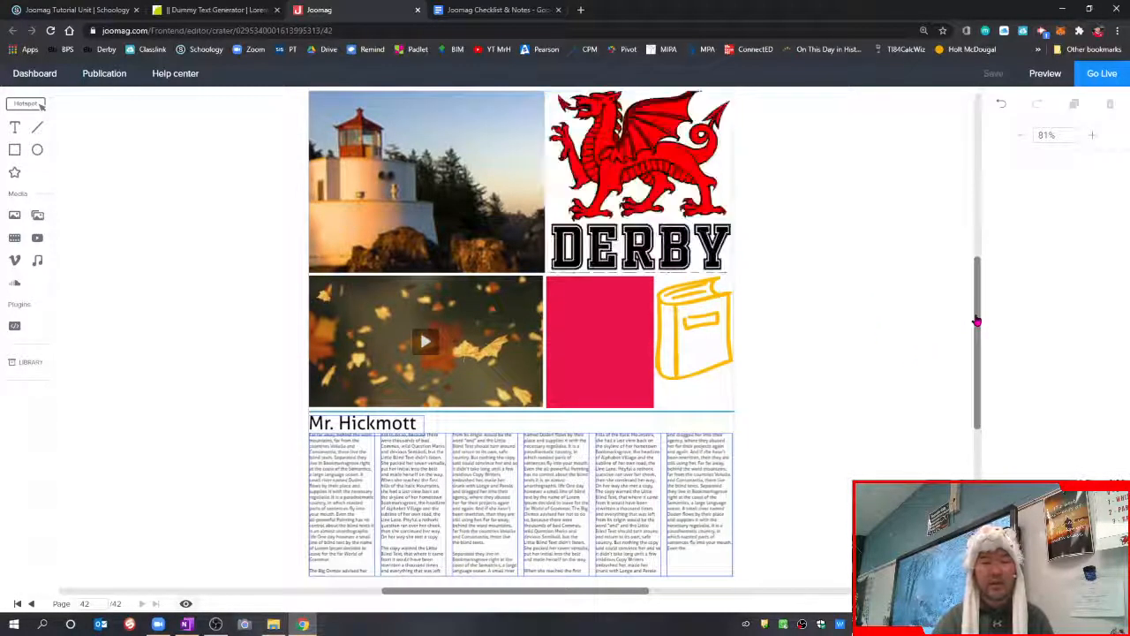